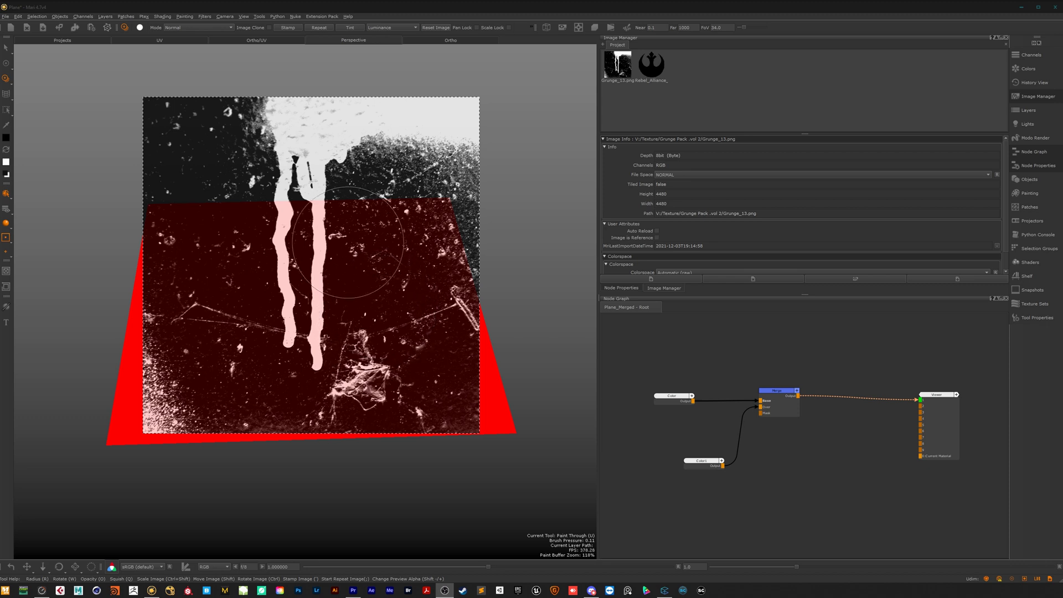
pyautogui.click(390, 29)
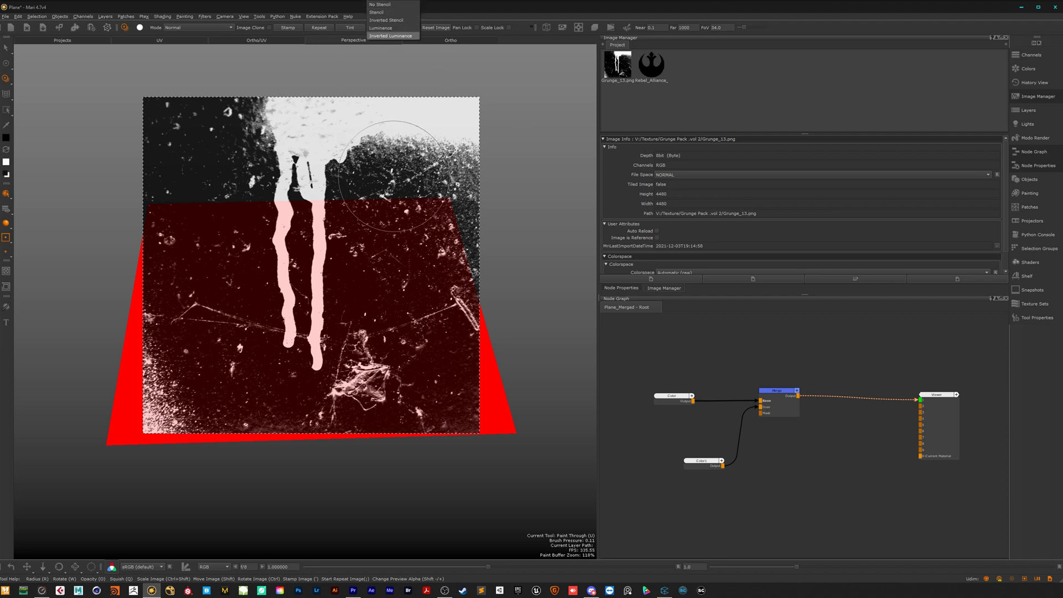
pyautogui.keyDown('alt'); pyautogui.moveTo(391, 307); pyautogui.dragTo(357, 316); pyautogui.keyUp('alt')
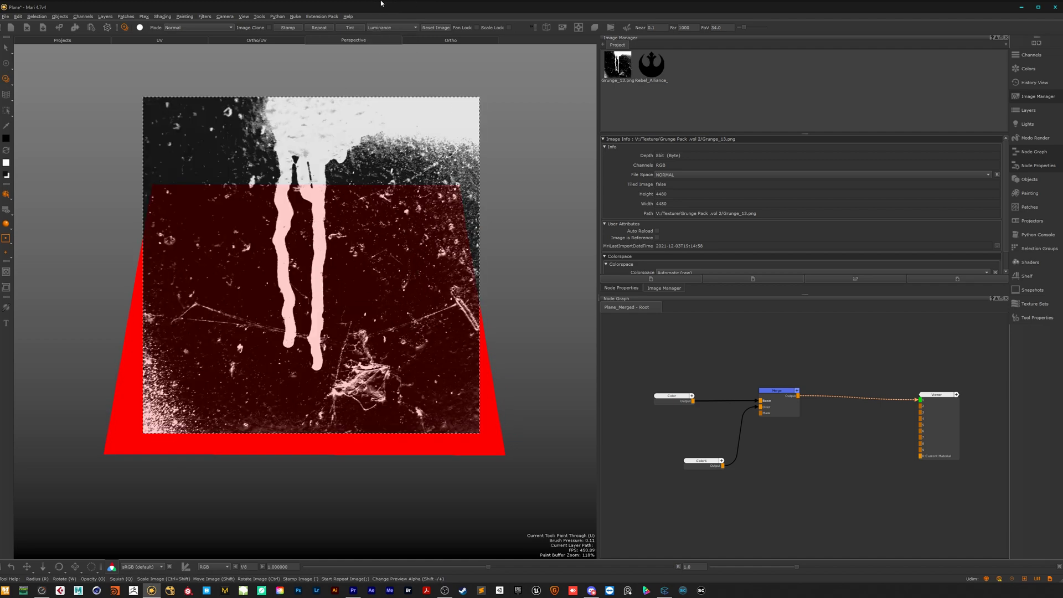
pyautogui.moveTo(534, 456)
pyautogui.keyDown('alt'); pyautogui.mouseDown()
pyautogui.moveTo(384, 418)
pyautogui.moveTo(368, 289)
pyautogui.moveTo(377, 408)
pyautogui.moveTo(373, 380)
pyautogui.moveTo(387, 377)
pyautogui.moveTo(358, 430)
pyautogui.moveTo(380, 382)
pyautogui.mouseUp(); pyautogui.keyUp('alt')
# - Inspect the properties of the two Color nodes and the Merge node in the node graph
pyautogui.click(676, 398)
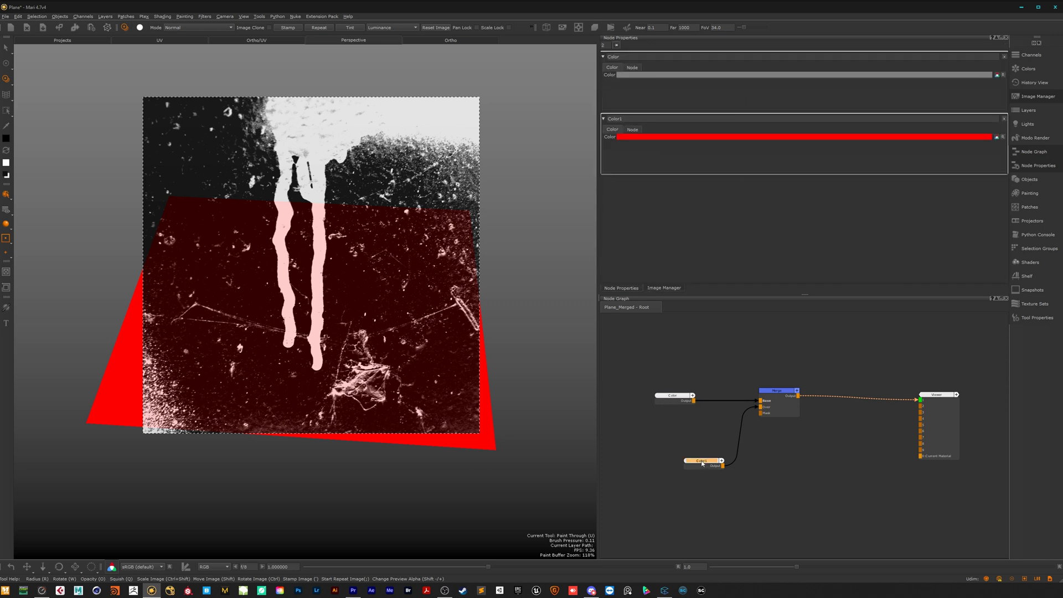
pyautogui.moveTo(702, 463); pyautogui.dragTo(704, 462)
pyautogui.click(779, 396)
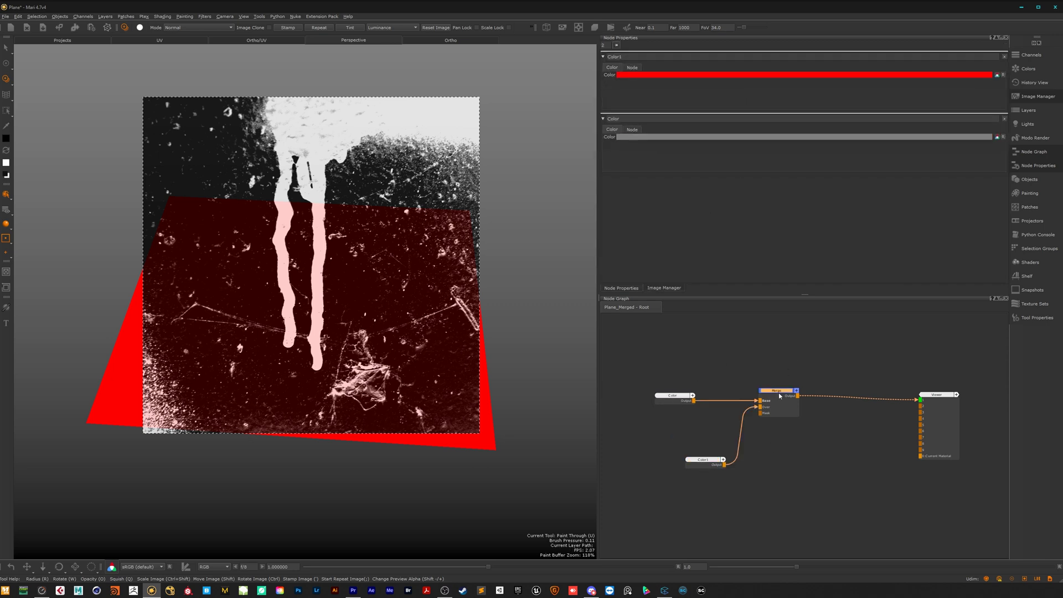
pyautogui.click(768, 358)
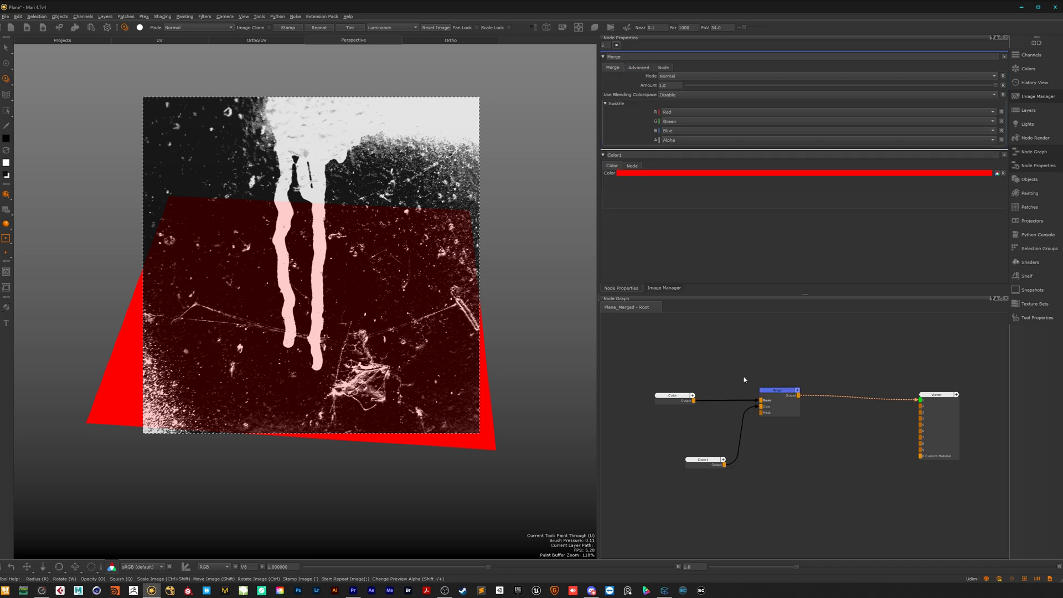
# - Add a 4096 x 4096, 8bit (Byte) Paint node with black color and connect it to the Merge node's Mask input
pyautogui.press('p')
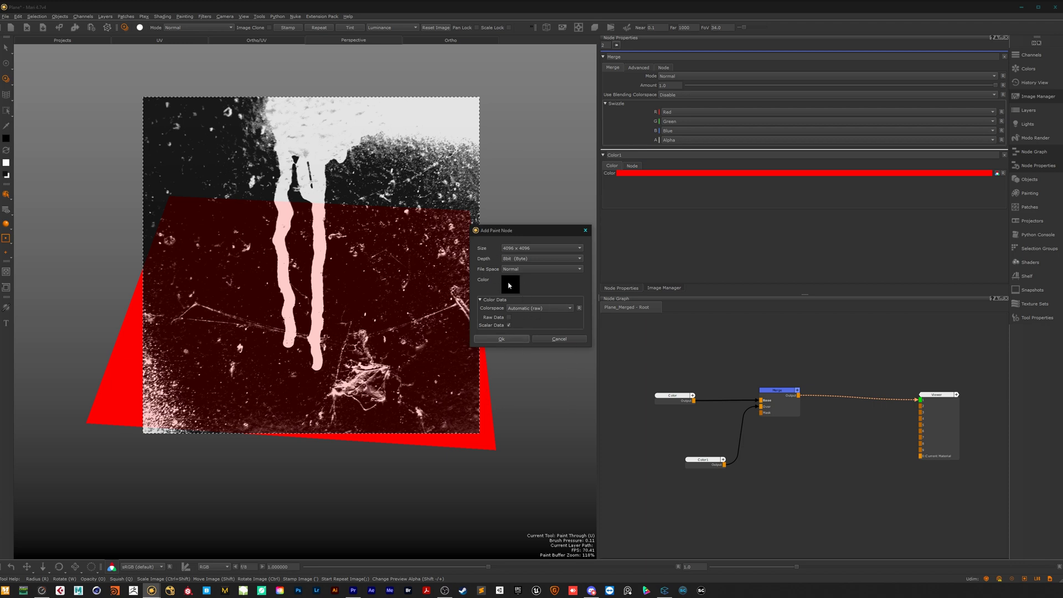
pyautogui.click(511, 339)
pyautogui.moveTo(772, 377)
pyautogui.mouseDown()
pyautogui.moveTo(789, 359)
pyautogui.moveTo(780, 406)
pyautogui.moveTo(801, 372)
pyautogui.mouseUp()
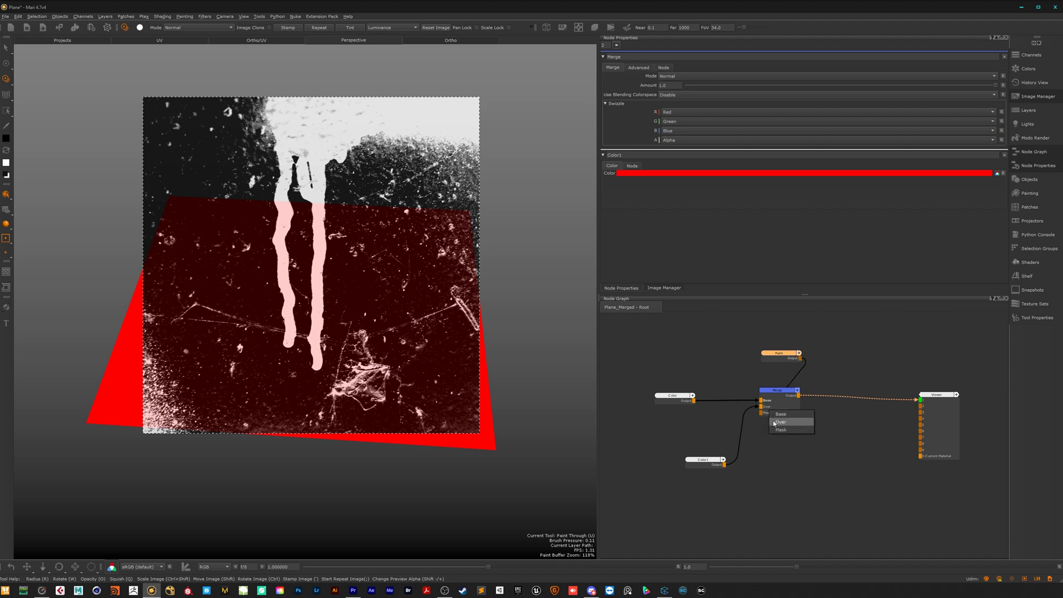
pyautogui.keyDown('alt'); pyautogui.moveTo(378, 394); pyautogui.dragTo(386, 415); pyautogui.keyUp('alt')
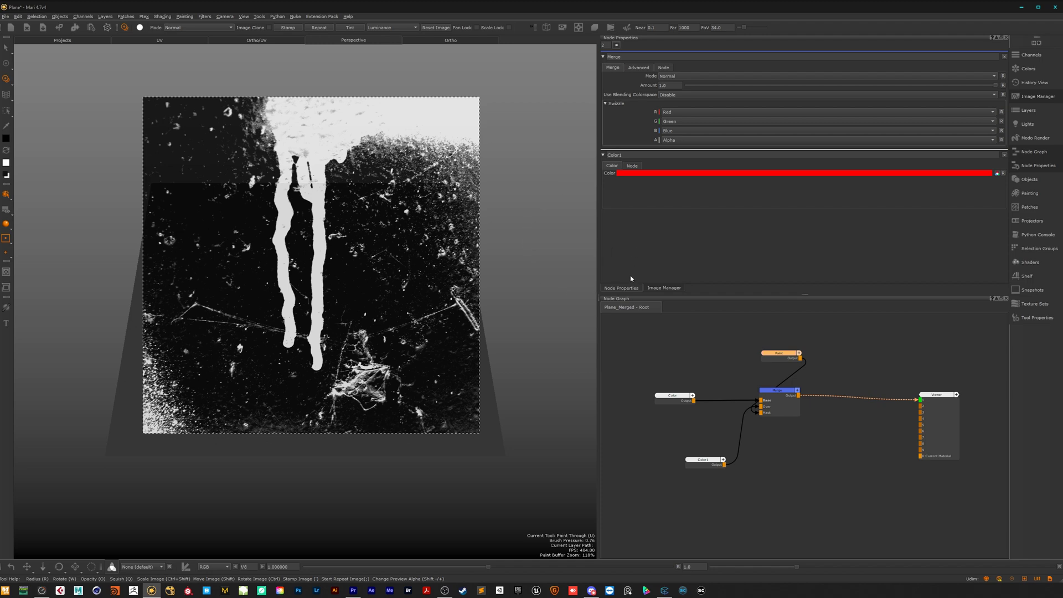
# - Show the project's images in the Image Manager and look through the Grunge Pack vol 2 textures in Connecter
pyautogui.click(660, 288)
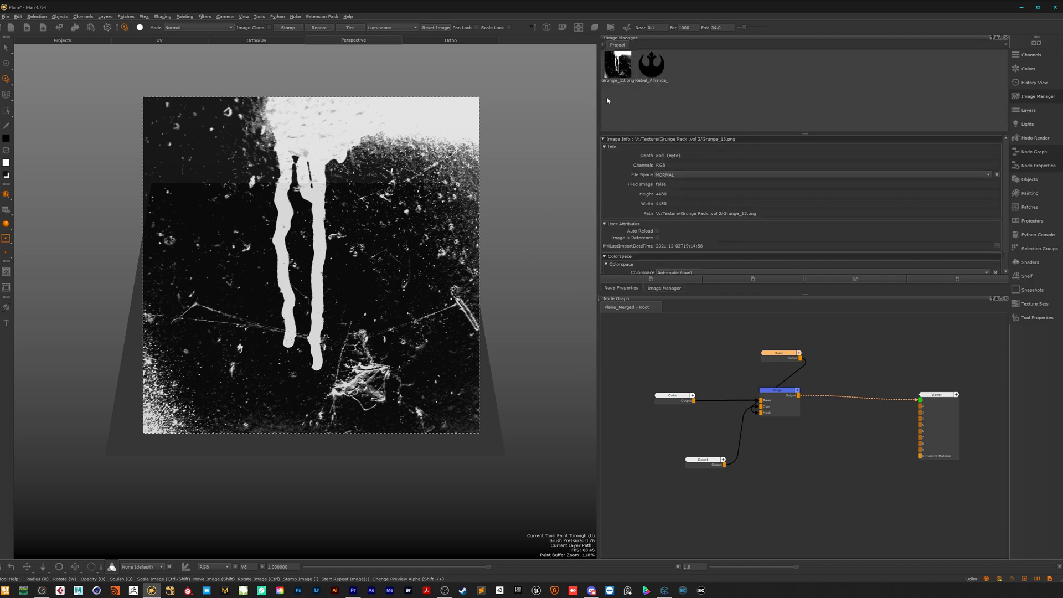
pyautogui.click(665, 591)
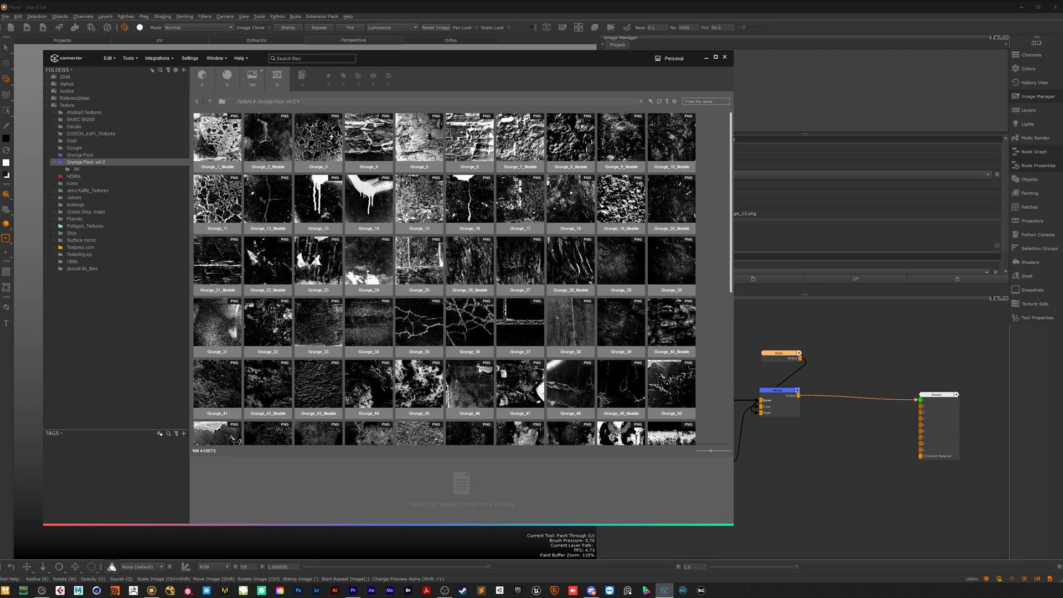
pyautogui.click(708, 58)
# - Set the Paint Through stencil mode to No Stencil and place the grunge image over the middle of the plane
pyautogui.keyDown('alt'); pyautogui.moveTo(356, 351); pyautogui.dragTo(356, 359); pyautogui.keyUp('alt')
pyautogui.press('u')
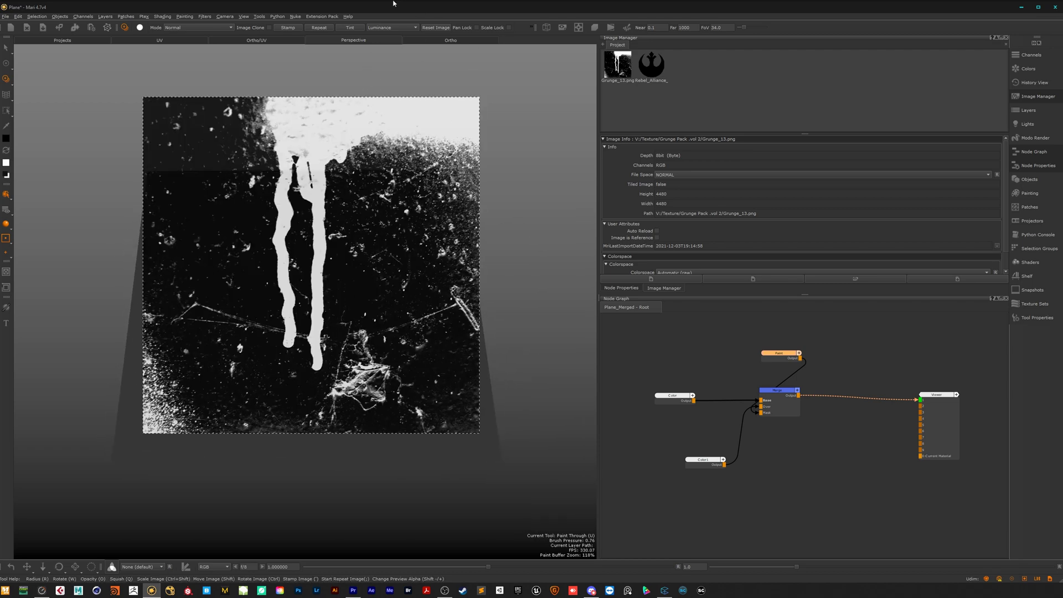
pyautogui.click(389, 27)
pyautogui.click(391, 9)
pyautogui.keyDown('alt'); pyautogui.moveTo(318, 303); pyautogui.dragTo(336, 296, button='right'); pyautogui.keyUp('alt')
pyautogui.keyDown('alt'); pyautogui.moveTo(309, 328); pyautogui.dragTo(330, 285, button='middle'); pyautogui.keyUp('alt')
pyautogui.moveTo(334, 286)
pyautogui.keyDown('alt'); pyautogui.mouseDown()
pyautogui.moveTo(331, 304)
pyautogui.moveTo(356, 310)
pyautogui.mouseUp(); pyautogui.keyUp('alt')
pyautogui.moveTo(366, 251)
pyautogui.keyDown('shift'); pyautogui.mouseDown()
pyautogui.moveTo(345, 282)
pyautogui.moveTo(368, 270)
pyautogui.mouseUp(); pyautogui.keyUp('shift')
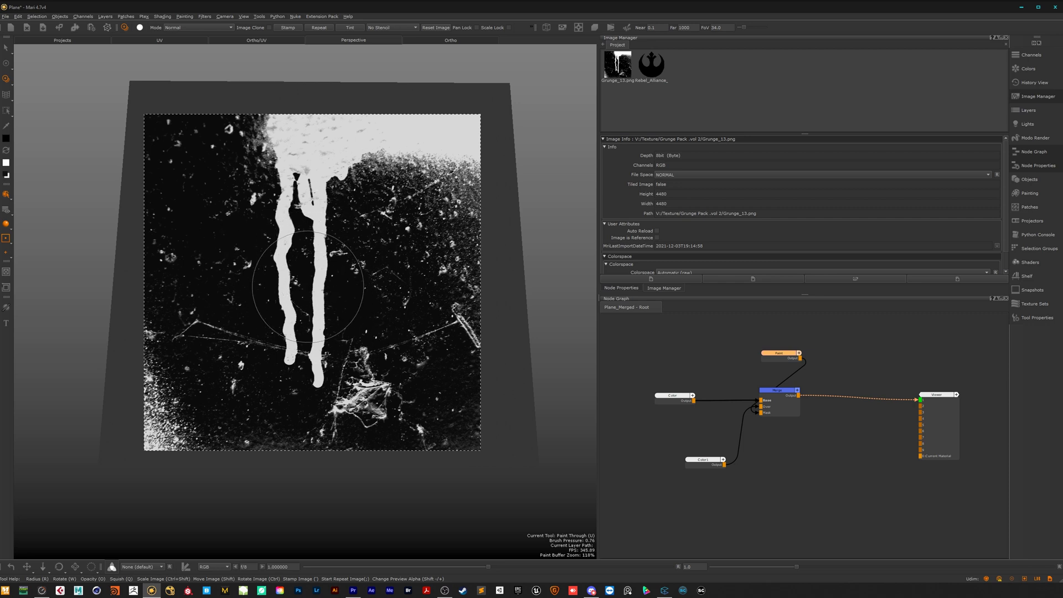
pyautogui.keyDown('alt'); pyautogui.moveTo(324, 310); pyautogui.dragTo(324, 303); pyautogui.keyUp('alt')
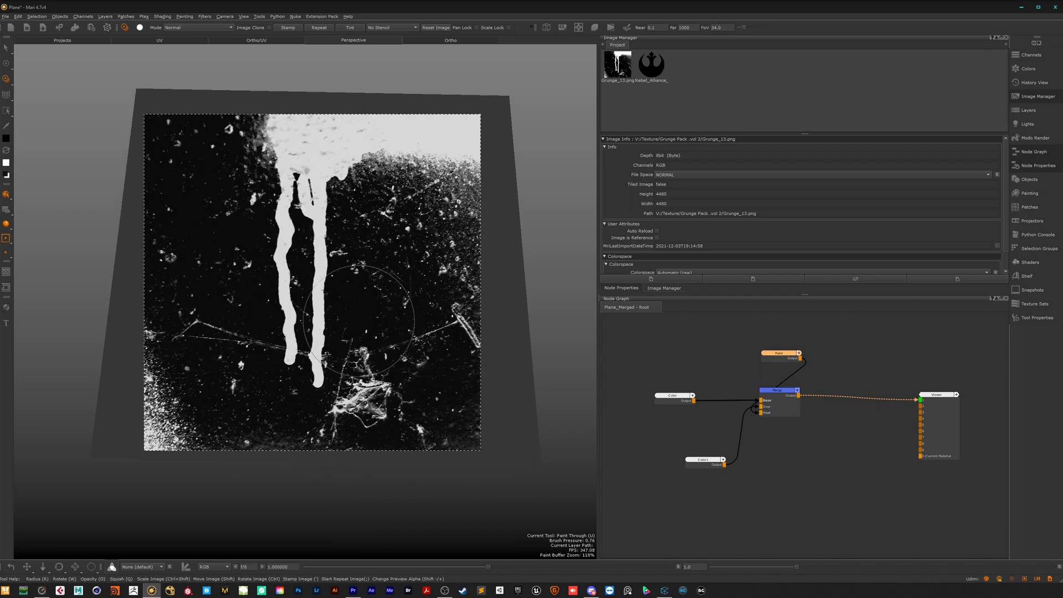
pyautogui.moveTo(369, 302)
pyautogui.keyDown('alt'); pyautogui.mouseDown()
pyautogui.moveTo(349, 338)
pyautogui.moveTo(380, 297)
pyautogui.mouseUp(); pyautogui.keyUp('alt')
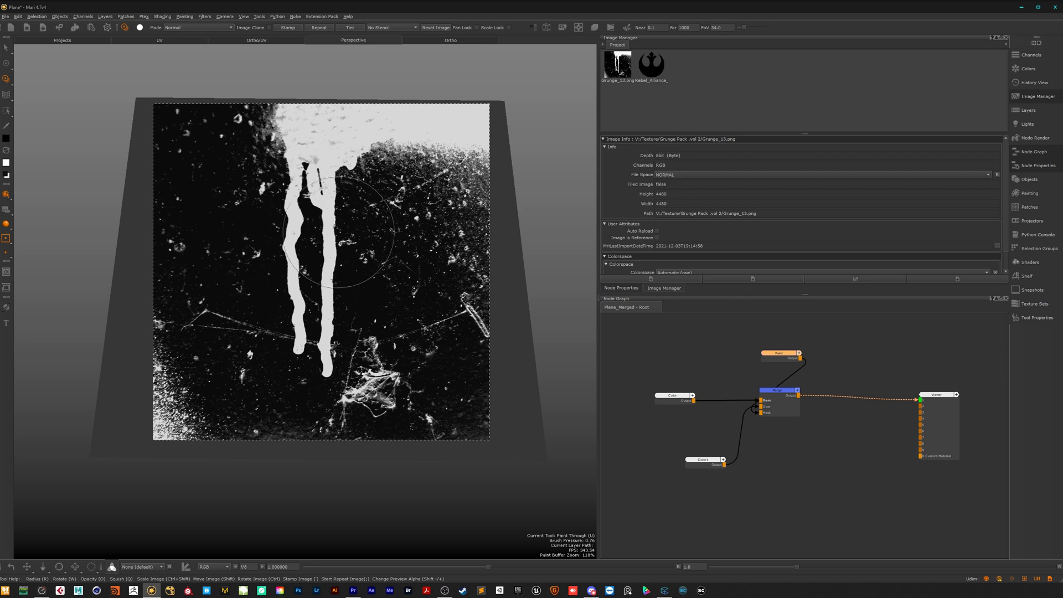
# - Paint the drips and web marks through the grunge image onto the mask and bake them
pyautogui.moveTo(349, 263)
pyautogui.mouseDown()
pyautogui.moveTo(354, 205)
pyautogui.moveTo(368, 365)
pyautogui.moveTo(235, 142)
pyautogui.moveTo(342, 162)
pyautogui.mouseUp()
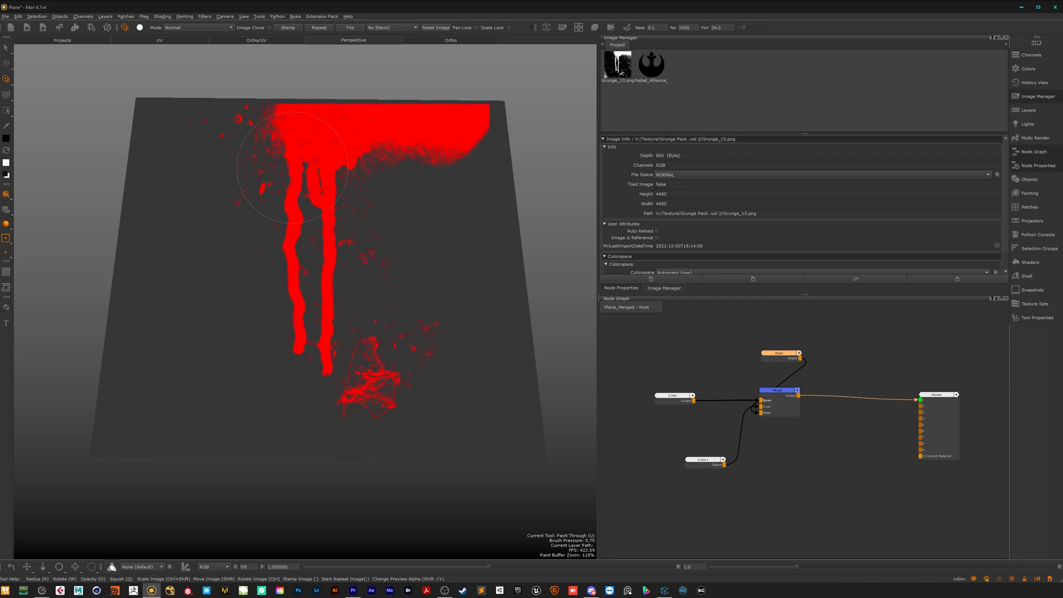
pyautogui.moveTo(397, 355); pyautogui.dragTo(386, 301)
pyautogui.press('b')
pyautogui.scroll(3, 369, 243)
pyautogui.scroll(-2, 333, 247)
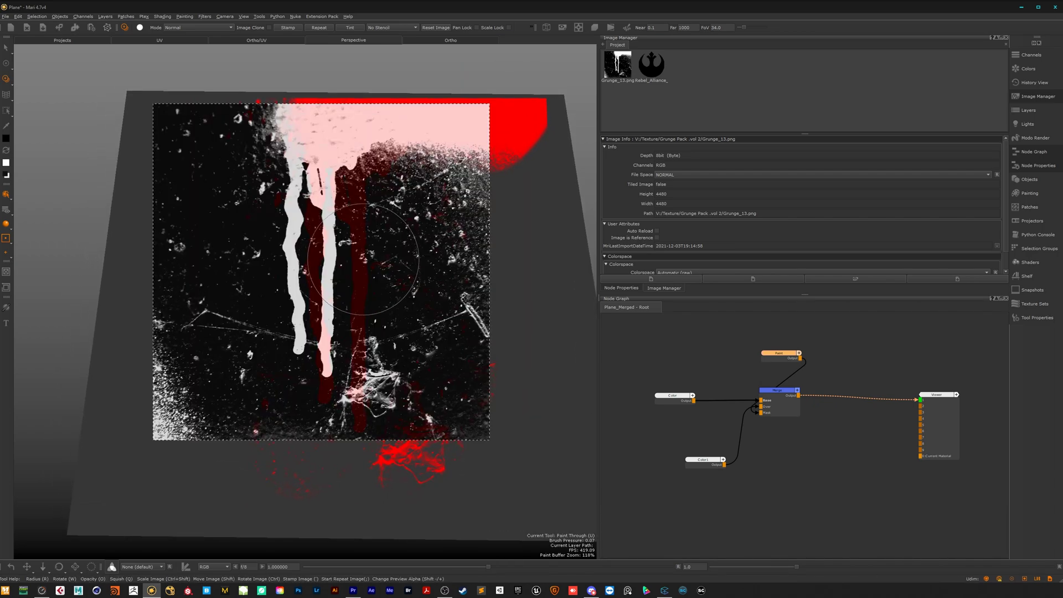
# - Move the grunge image toward the plane's left side and paint an overlapping pass through it, undoing strokes as needed
pyautogui.keyDown('shift'); pyautogui.moveTo(384, 261); pyautogui.dragTo(335, 246); pyautogui.keyUp('shift')
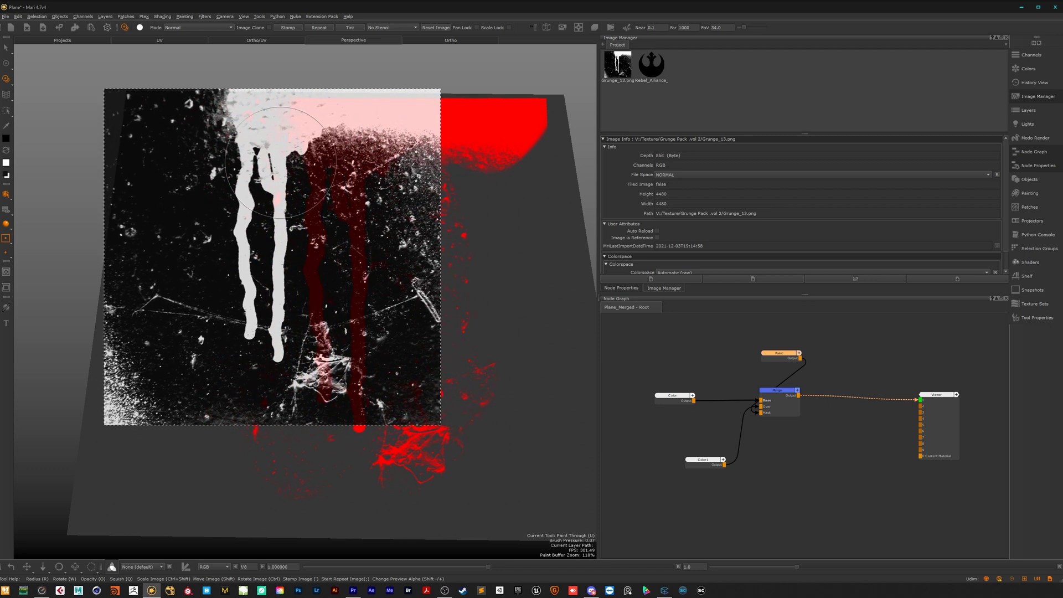
pyautogui.moveTo(295, 148)
pyautogui.mouseDown()
pyautogui.moveTo(284, 143)
pyautogui.moveTo(315, 217)
pyautogui.mouseUp()
pyautogui.hotkey('ctrl', 'z')
pyautogui.hotkey('ctrl', 'z')
pyautogui.hotkey('ctrl', 'z')
pyautogui.hotkey('ctrl', 'z')
pyautogui.hotkey('ctrl', 'z')
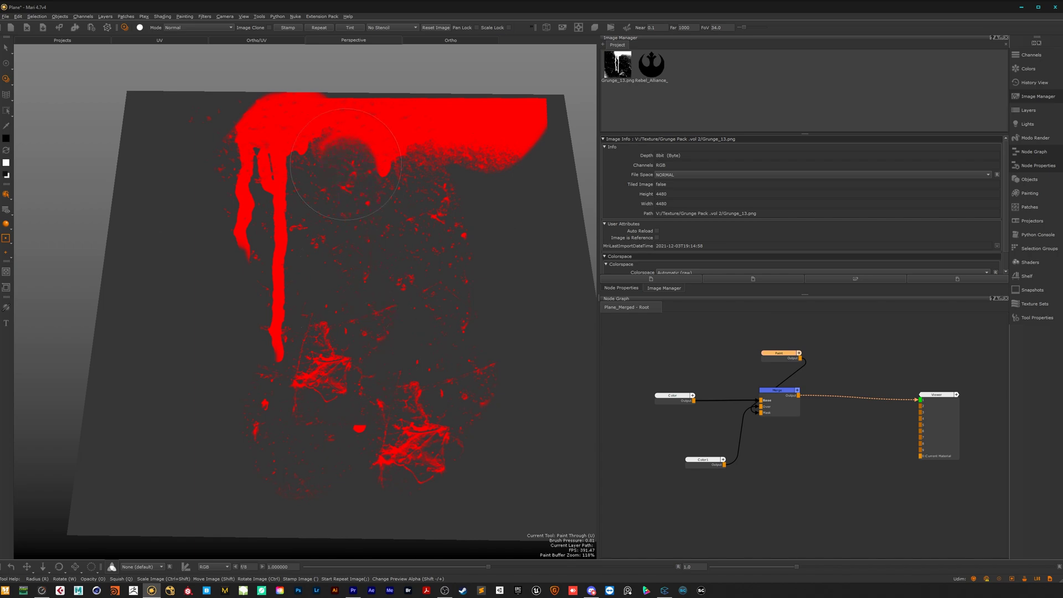
pyautogui.moveTo(277, 149)
pyautogui.mouseDown()
pyautogui.moveTo(221, 121)
pyautogui.moveTo(341, 115)
pyautogui.mouseUp()
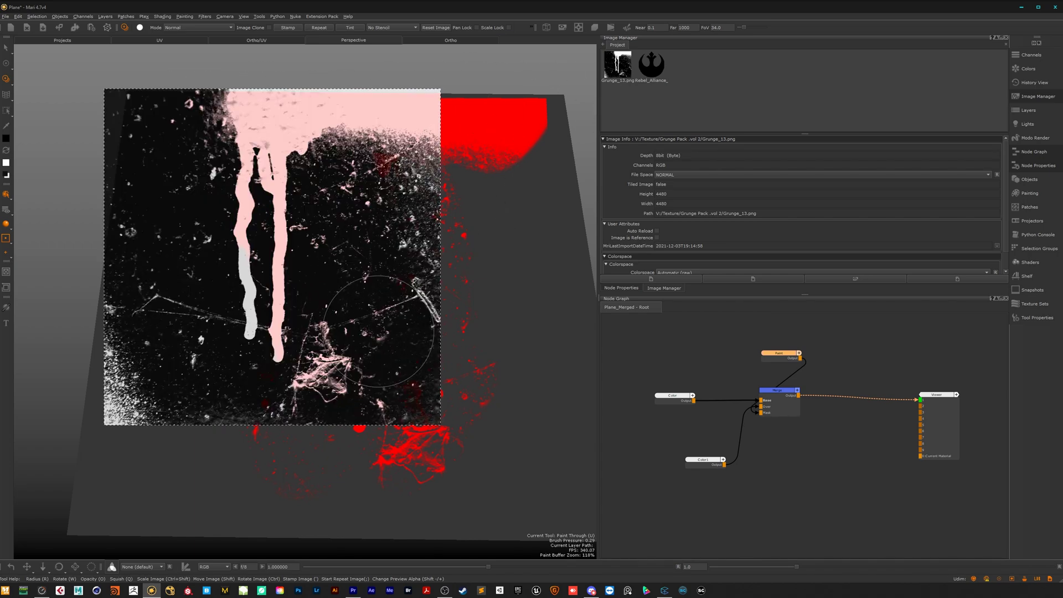
# - Undo the overlapping grunge pass painted on the plane's left side
pyautogui.keyDown('alt'); pyautogui.moveTo(391, 269); pyautogui.dragTo(371, 282, button='right'); pyautogui.keyUp('alt')
pyautogui.hotkey('ctrl', 'z')
pyautogui.keyDown('alt'); pyautogui.moveTo(430, 244); pyautogui.dragTo(431, 237, button='right'); pyautogui.keyUp('alt')
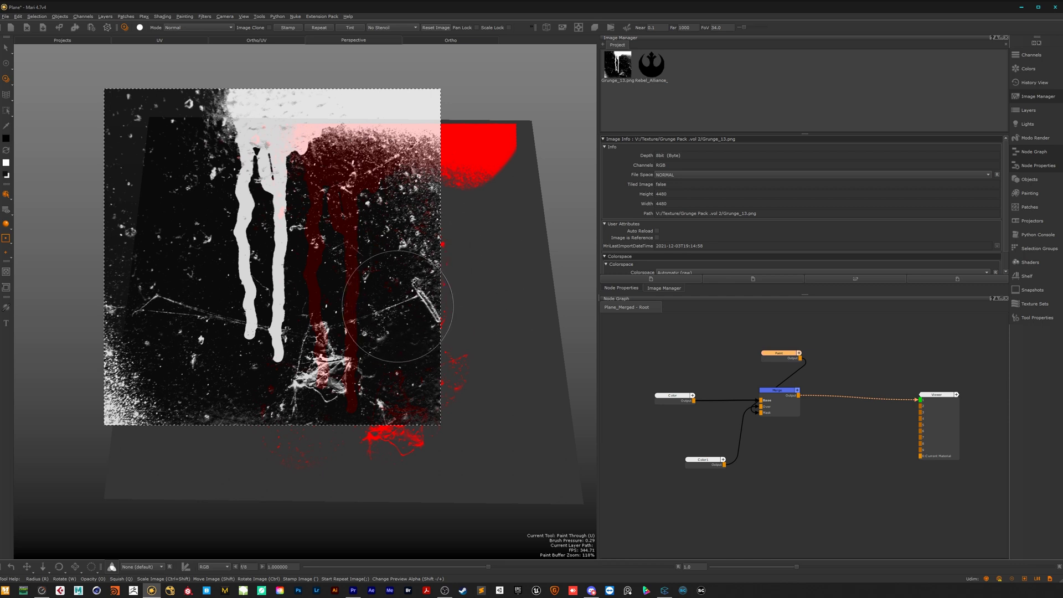
# - Delete the Paint node and connect a fresh 4096 x 4096, 8bit (Byte) Paint node to the Merge node's Mask input
pyautogui.moveTo(836, 328); pyautogui.dragTo(741, 378)
pyautogui.press('Delete')
pyautogui.press('p')
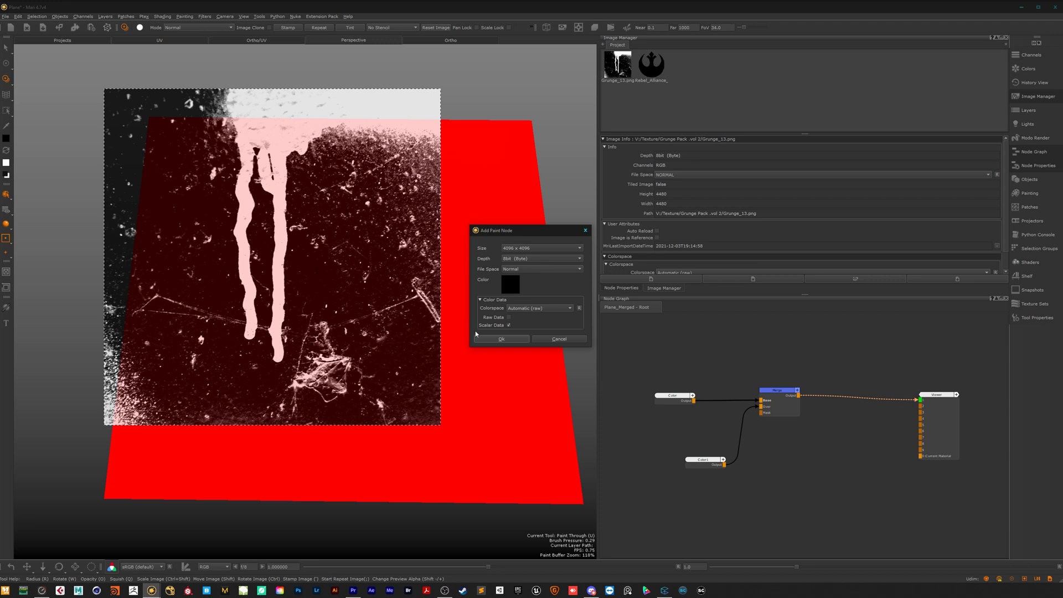
pyautogui.click(498, 339)
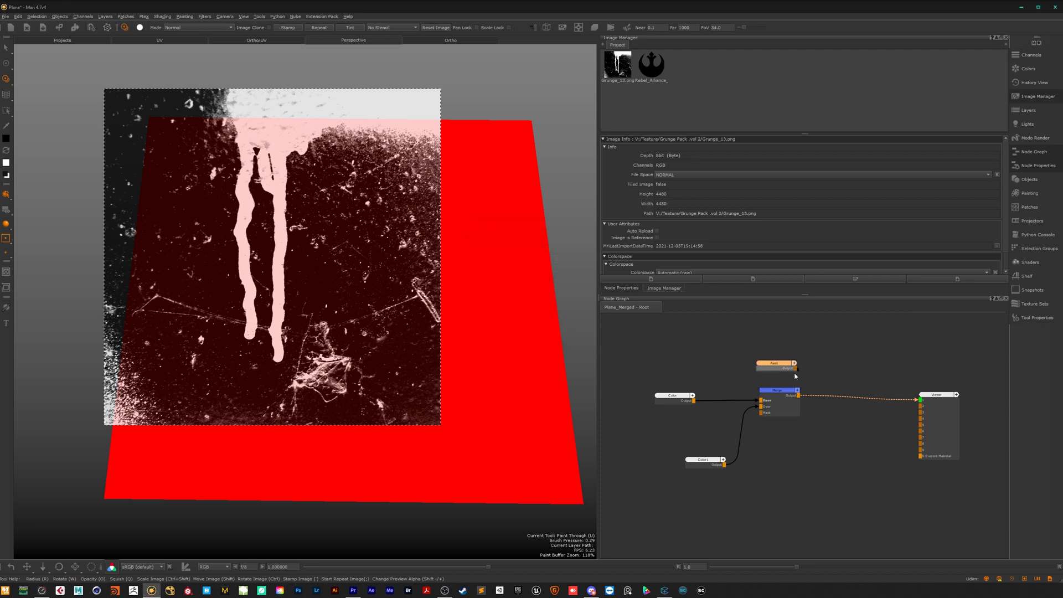
pyautogui.press('F5')
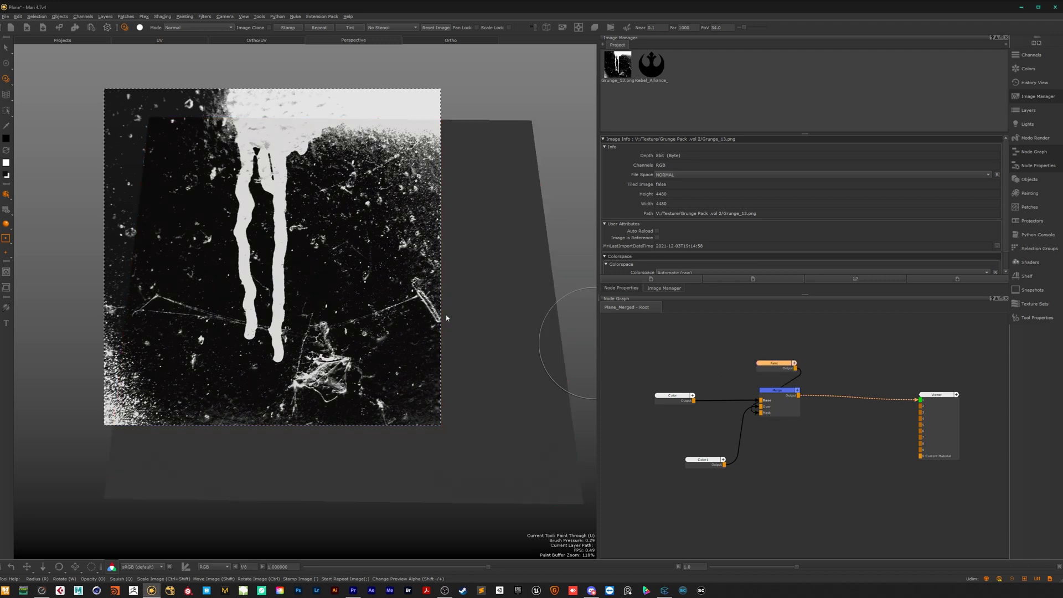
# - Set the Paint Through stencil mode to Luminance and center the grunge image over the plane
pyautogui.keyDown('alt'); pyautogui.moveTo(436, 307); pyautogui.dragTo(437, 310); pyautogui.keyUp('alt')
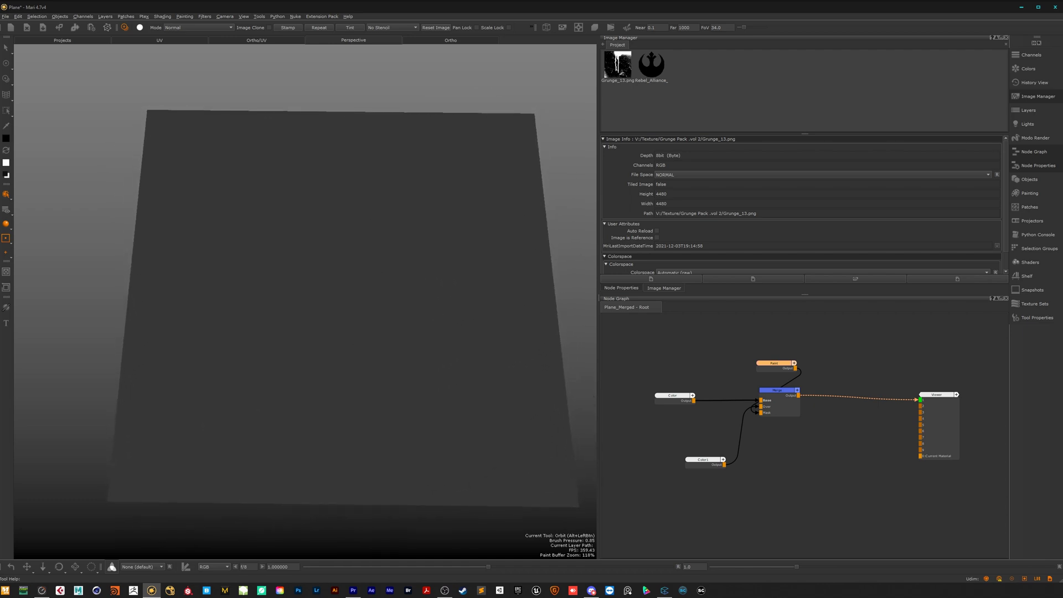
pyautogui.click(381, 27)
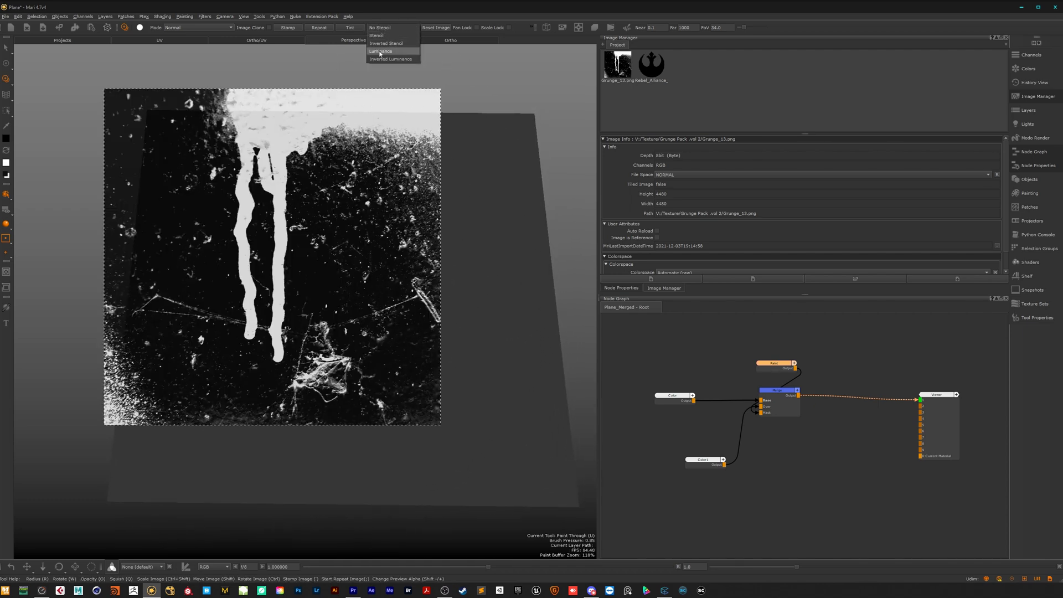
pyautogui.click(390, 52)
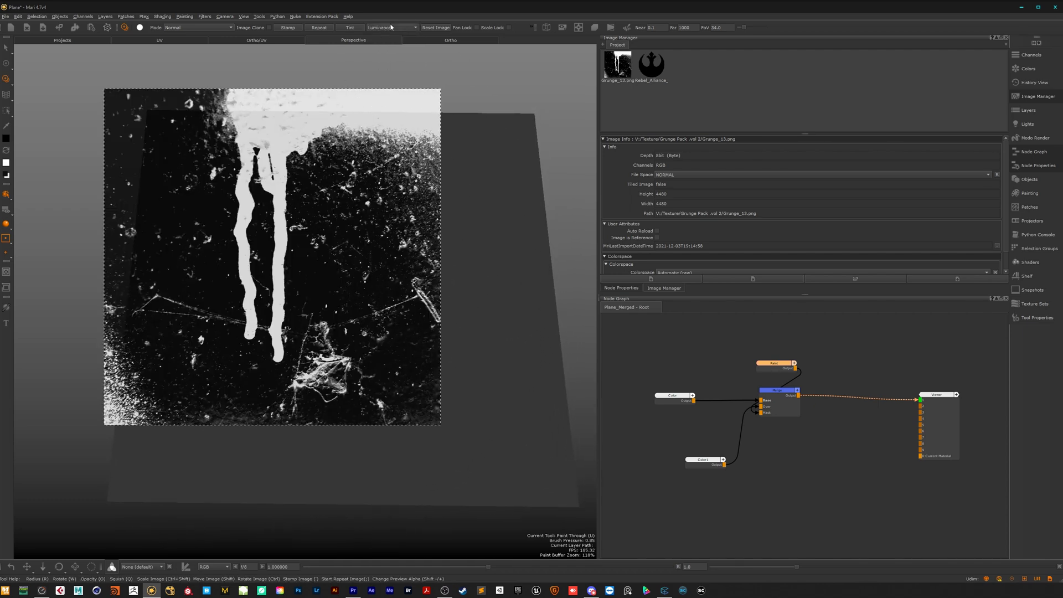
pyautogui.keyDown('shift'); pyautogui.moveTo(367, 191); pyautogui.dragTo(420, 224); pyautogui.keyUp('shift')
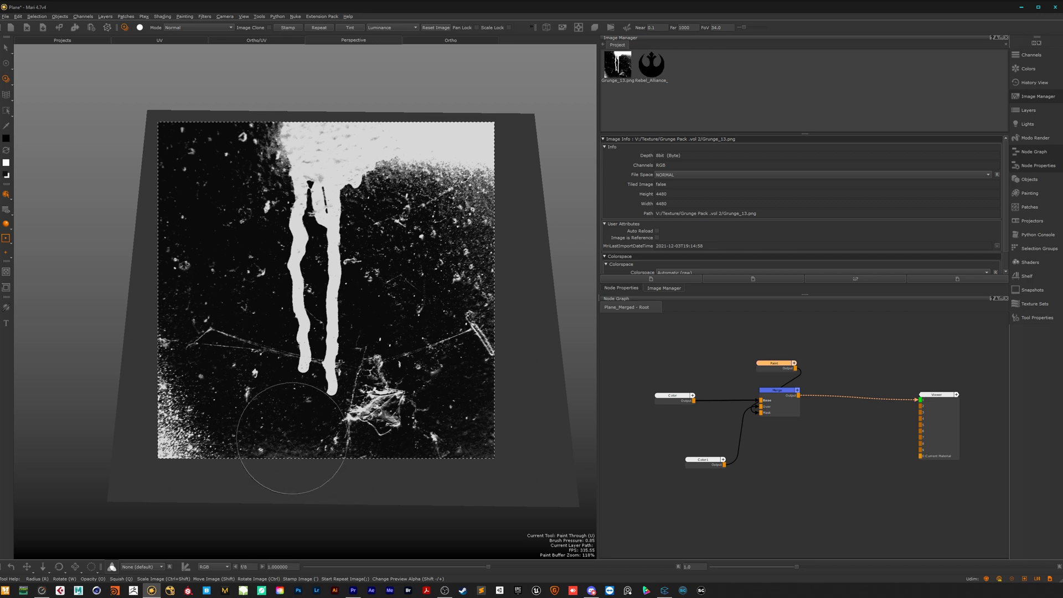
pyautogui.keyDown('alt'); pyautogui.moveTo(350, 335); pyautogui.dragTo(340, 344); pyautogui.keyUp('alt')
pyautogui.press('Escape')
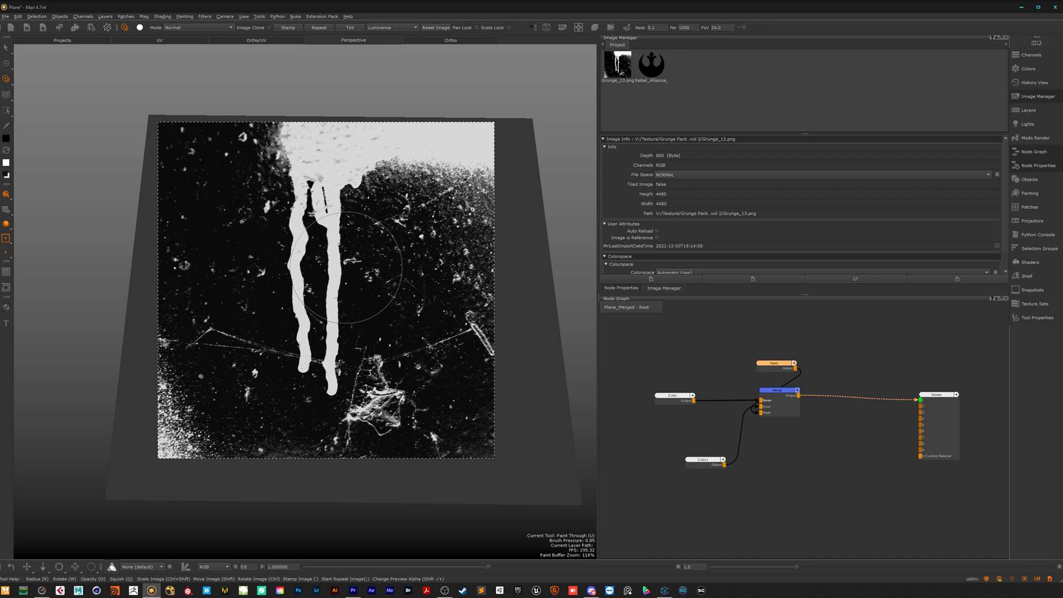
# - Swap the foreground and background colors and paint the drips through the grunge image, aligned with the plane's upper-right corner
pyautogui.press('p')
pyautogui.keyDown('alt'); pyautogui.moveTo(364, 318); pyautogui.dragTo(363, 318); pyautogui.keyUp('alt')
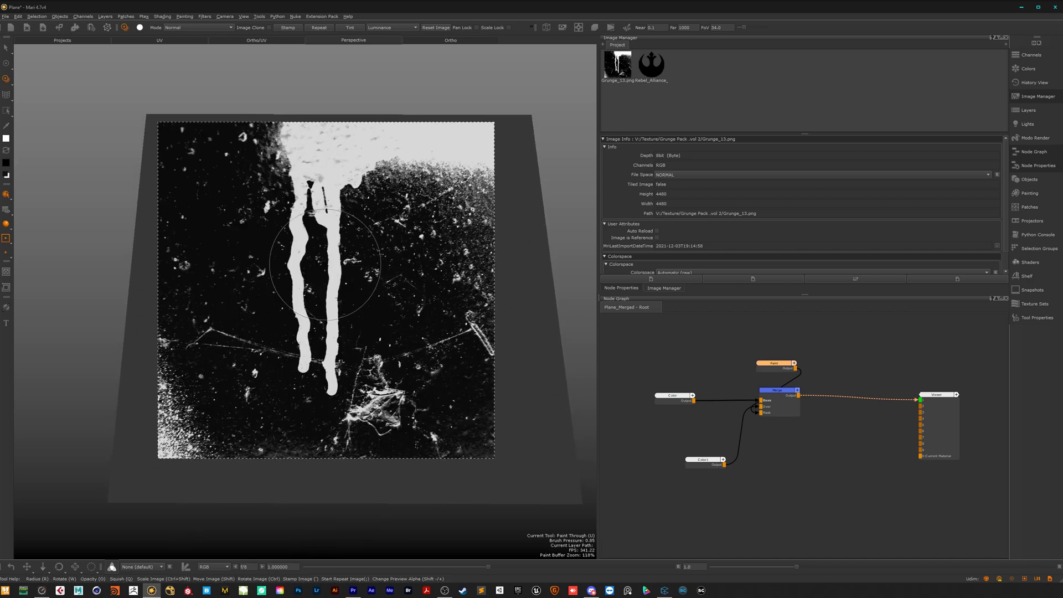
pyautogui.keyDown('shift'); pyautogui.moveTo(395, 245); pyautogui.dragTo(435, 239); pyautogui.keyUp('shift')
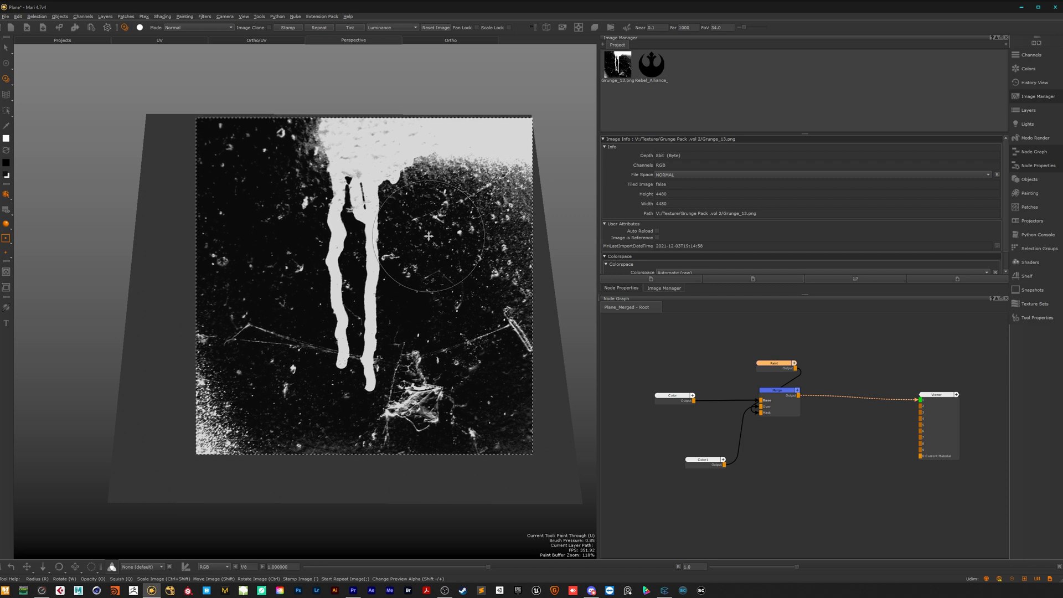
pyautogui.moveTo(500, 139)
pyautogui.mouseDown()
pyautogui.moveTo(377, 144)
pyautogui.moveTo(355, 310)
pyautogui.moveTo(399, 183)
pyautogui.moveTo(500, 130)
pyautogui.mouseUp()
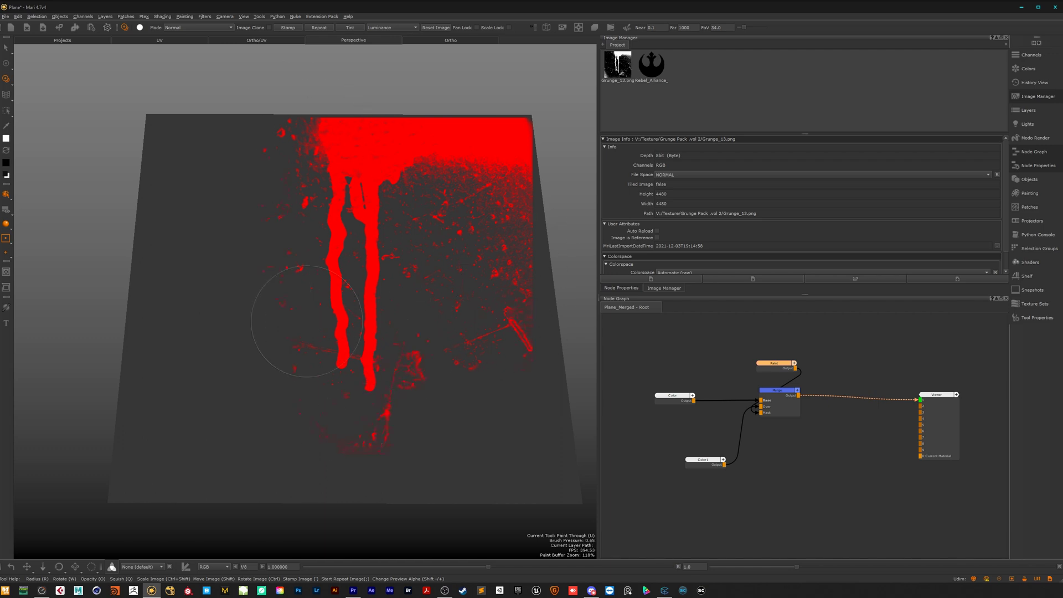
pyautogui.moveTo(404, 311); pyautogui.dragTo(431, 374)
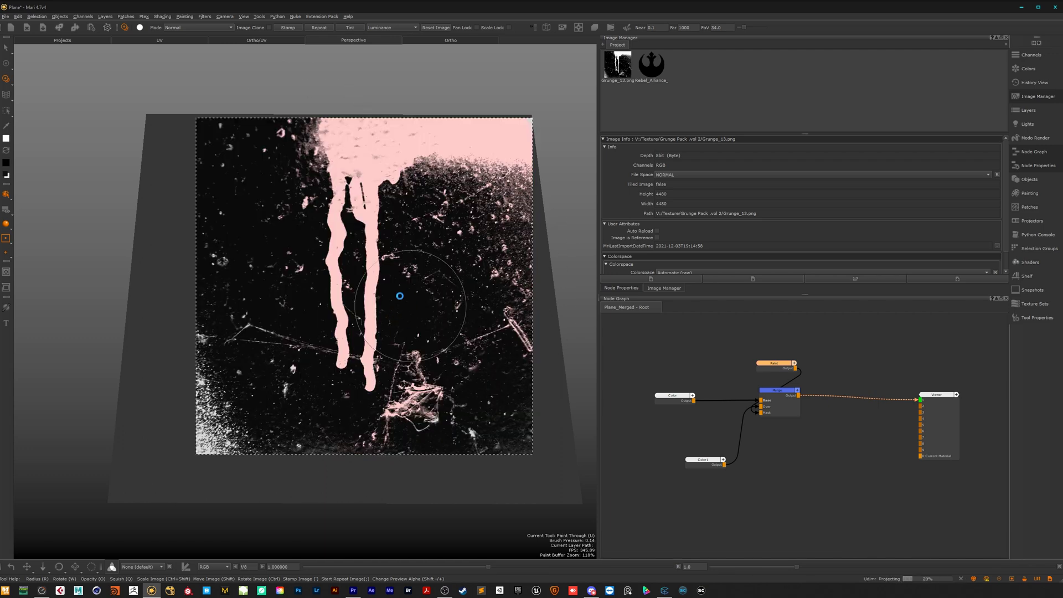
# - Move the grunge image toward the plane's left side and paint a second set of drips overlapping the first
pyautogui.keyDown('alt'); pyautogui.moveTo(344, 263); pyautogui.dragTo(350, 264, button='right'); pyautogui.keyUp('alt')
pyautogui.keyDown('shift'); pyautogui.moveTo(387, 279); pyautogui.dragTo(306, 258); pyautogui.keyUp('shift')
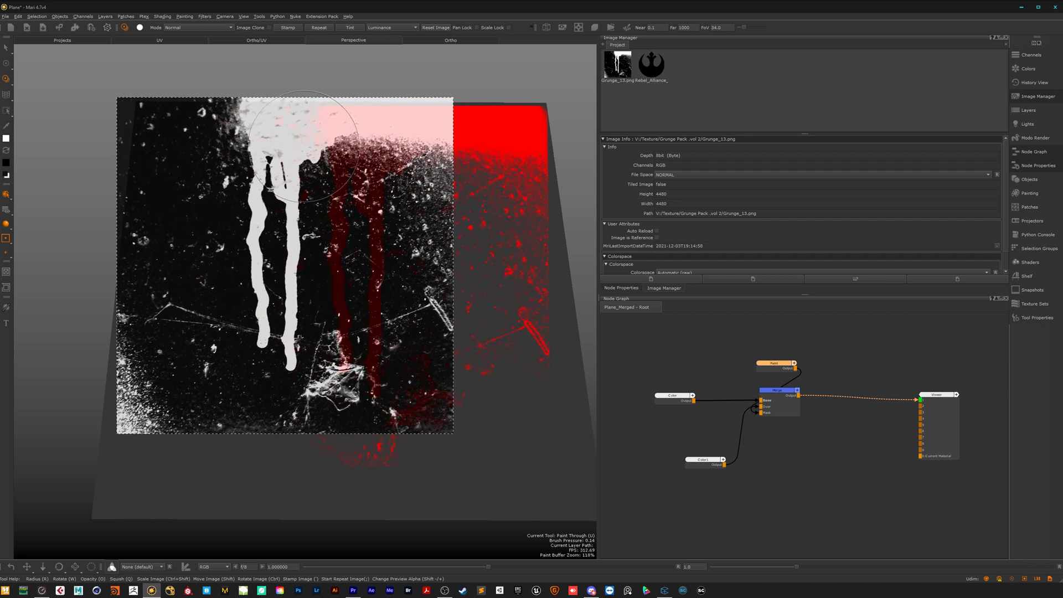
pyautogui.moveTo(343, 130)
pyautogui.mouseDown()
pyautogui.moveTo(254, 166)
pyautogui.moveTo(267, 221)
pyautogui.moveTo(268, 365)
pyautogui.mouseUp()
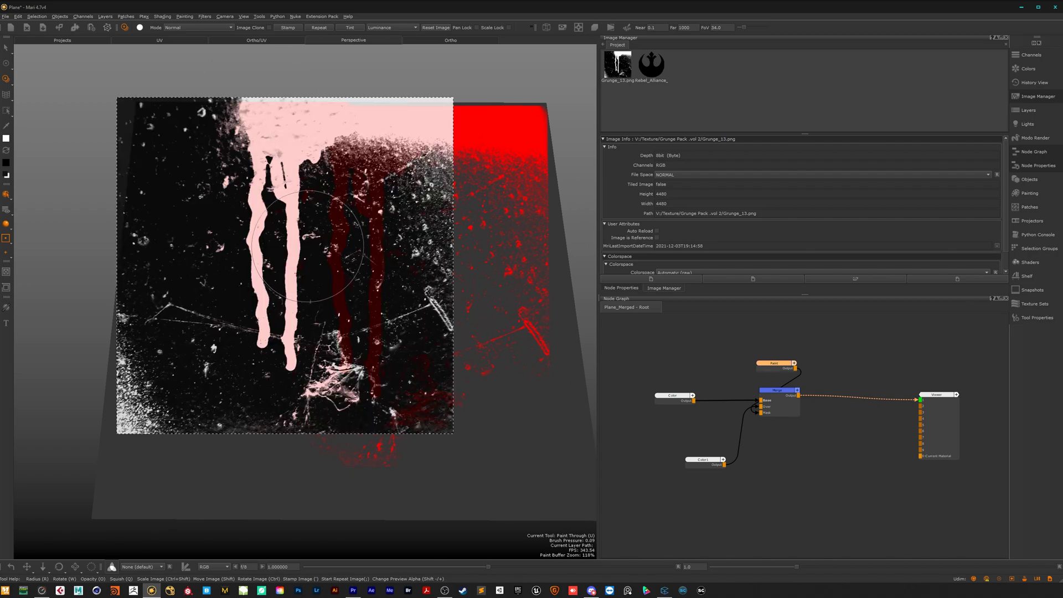
# - Reposition the grunge image over the upper middle and right part of the painted plane
pyautogui.keyDown('alt'); pyautogui.moveTo(391, 246); pyautogui.dragTo(375, 239, button='right'); pyautogui.keyUp('alt')
pyautogui.keyDown('alt'); pyautogui.moveTo(374, 233); pyautogui.dragTo(355, 263, button='middle'); pyautogui.keyUp('alt')
pyautogui.keyDown('shift'); pyautogui.moveTo(363, 263); pyautogui.dragTo(439, 271); pyautogui.keyUp('shift')
pyautogui.keyDown('shift'); pyautogui.moveTo(367, 235); pyautogui.dragTo(370, 225); pyautogui.keyUp('shift')
pyautogui.moveTo(402, 233)
pyautogui.keyDown('shift'); pyautogui.mouseDown()
pyautogui.moveTo(380, 272)
pyautogui.moveTo(402, 242)
pyautogui.moveTo(383, 234)
pyautogui.mouseUp(); pyautogui.keyUp('shift')
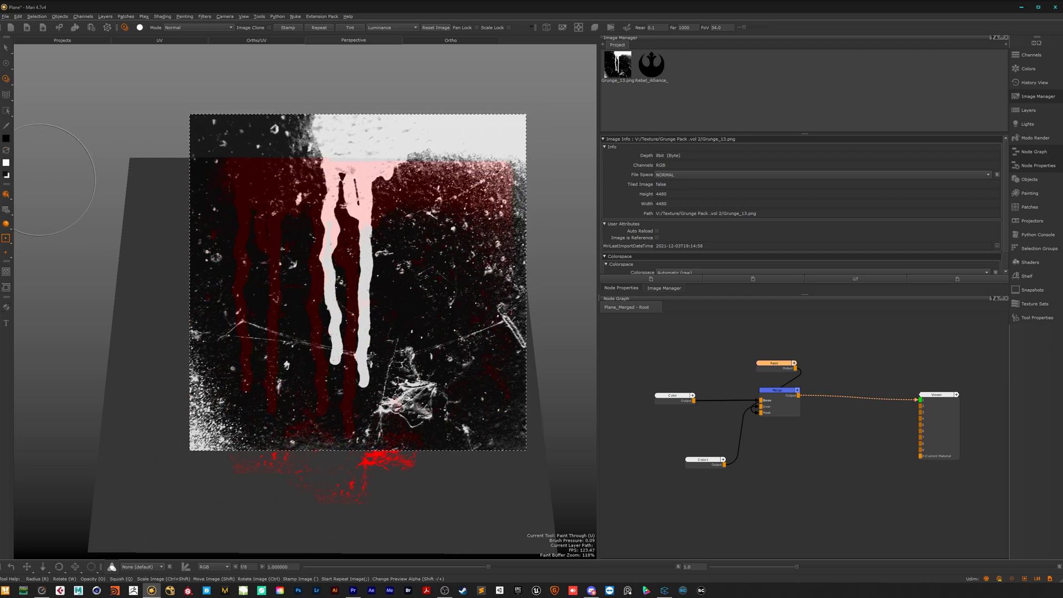
# - Reposition the grunge image over the plane's upper right and paint black through it to erase parts of the red mask
pyautogui.keyDown('shift'); pyautogui.moveTo(450, 226); pyautogui.dragTo(457, 249); pyautogui.keyUp('shift')
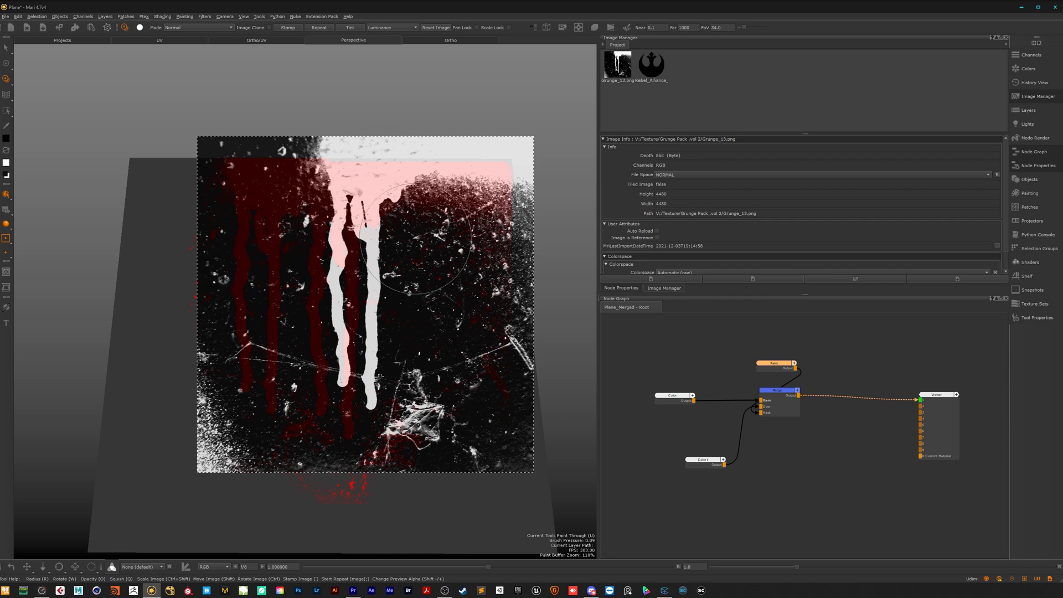
pyautogui.keyDown('shift'); pyautogui.moveTo(436, 284); pyautogui.dragTo(436, 271); pyautogui.keyUp('shift')
pyautogui.moveTo(477, 178)
pyautogui.mouseDown()
pyautogui.moveTo(394, 216)
pyautogui.moveTo(347, 172)
pyautogui.mouseUp()
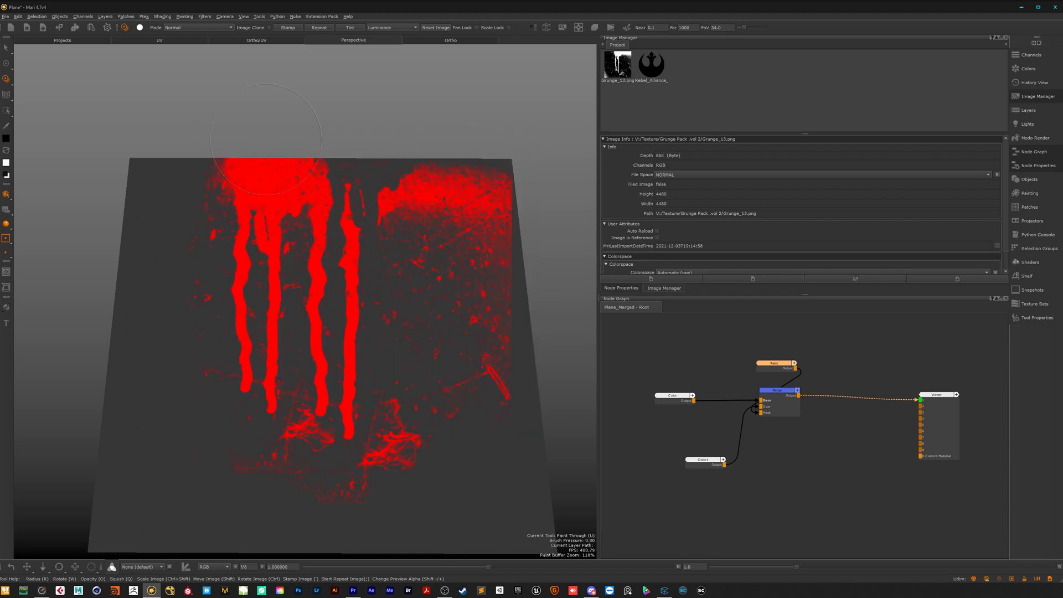
pyautogui.moveTo(401, 215)
pyautogui.keyDown('shift'); pyautogui.mouseDown()
pyautogui.moveTo(423, 269)
pyautogui.moveTo(422, 247)
pyautogui.mouseUp(); pyautogui.keyUp('shift')
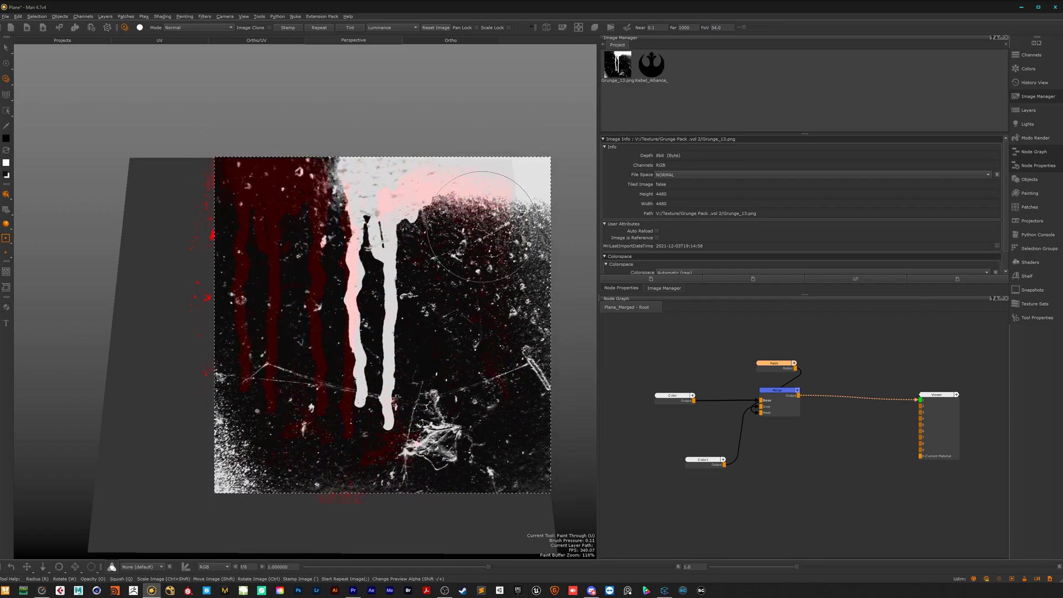
pyautogui.moveTo(472, 176); pyautogui.dragTo(427, 195)
pyautogui.moveTo(461, 260)
pyautogui.mouseDown()
pyautogui.moveTo(455, 237)
pyautogui.moveTo(436, 244)
pyautogui.mouseUp()
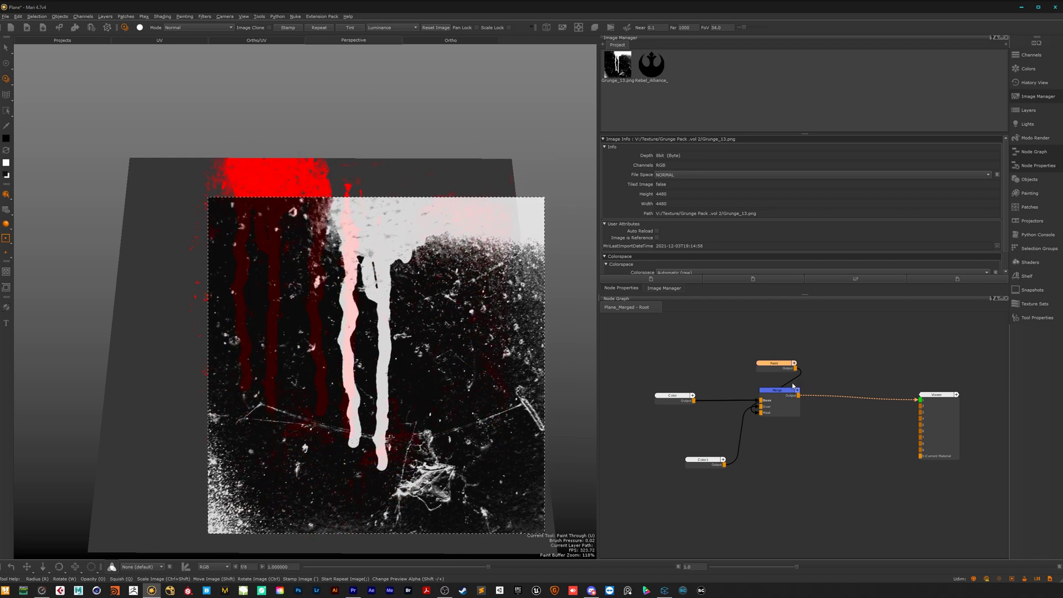
pyautogui.keyDown('shift'); pyautogui.moveTo(449, 269); pyautogui.dragTo(444, 249); pyautogui.keyUp('shift')
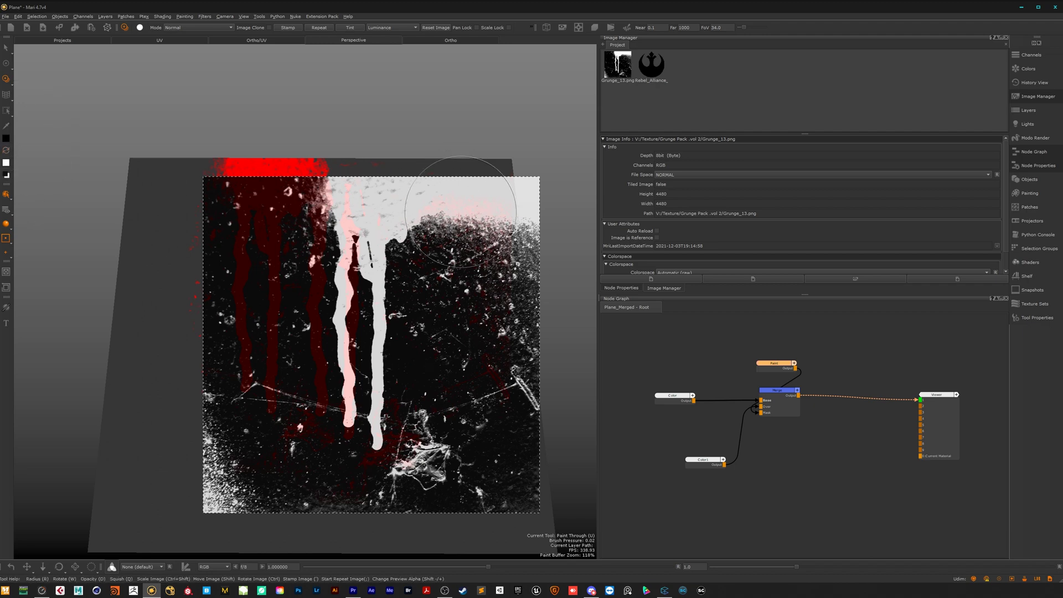
# - Delete the Paint node above the Merge node and load the Rebel Alliance logo as the Paint Through image
pyautogui.keyDown('alt'); pyautogui.moveTo(475, 307); pyautogui.dragTo(474, 291, button='right'); pyautogui.keyUp('alt')
pyautogui.moveTo(828, 343); pyautogui.dragTo(743, 383)
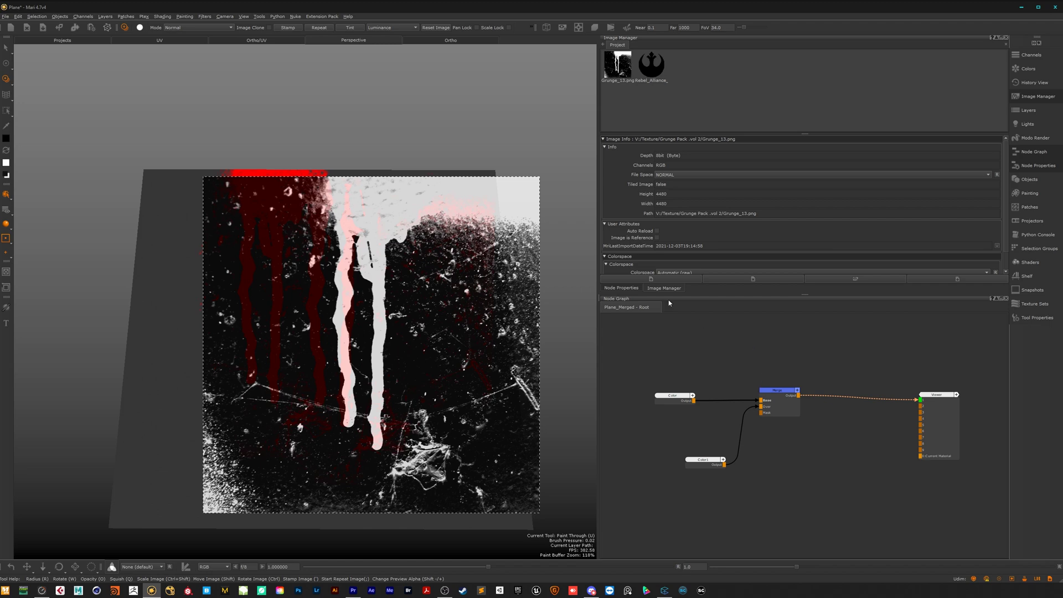
pyautogui.moveTo(434, 280)
pyautogui.keyDown('alt'); pyautogui.mouseDown(button='right')
pyautogui.moveTo(444, 292)
pyautogui.moveTo(451, 283)
pyautogui.mouseUp(button='right'); pyautogui.keyUp('alt')
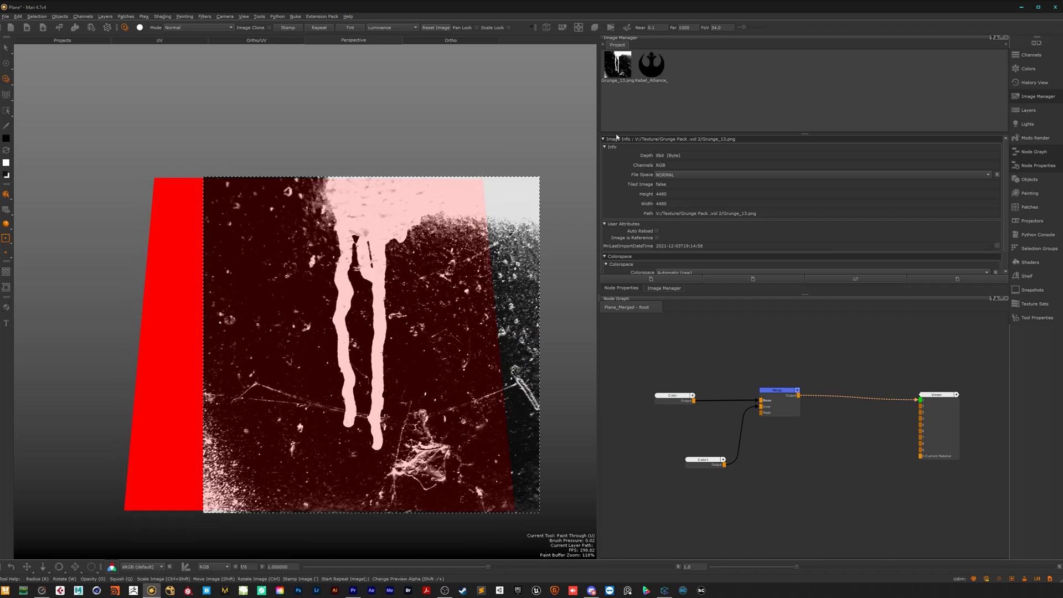
pyautogui.click(652, 74)
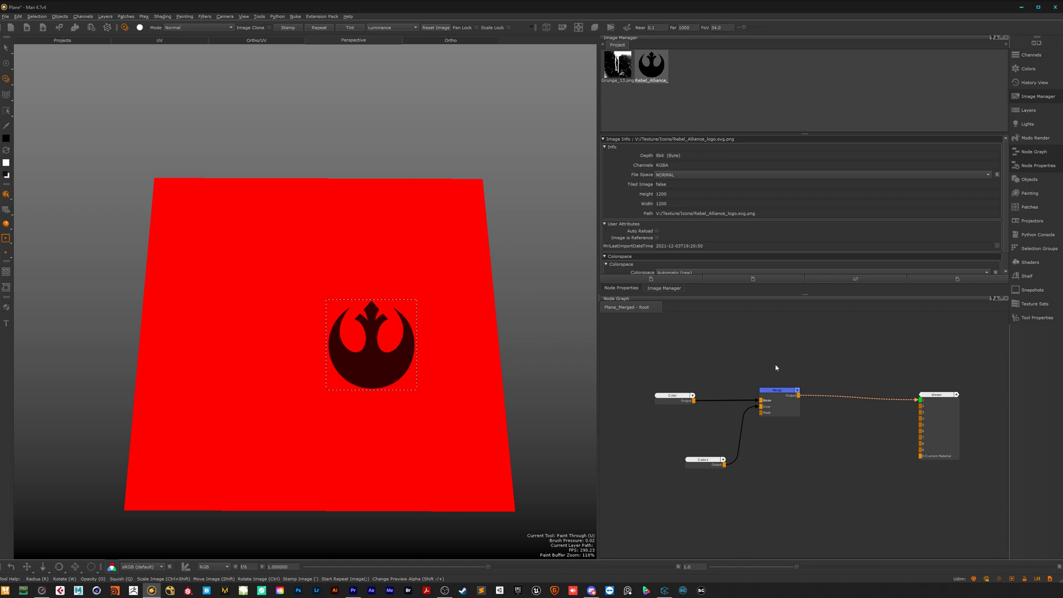
# - Add a black 4096 x 4096, 8bit (Byte) Paint node with Scalar Data and connect it to the Merge node's mask
pyautogui.press('p')
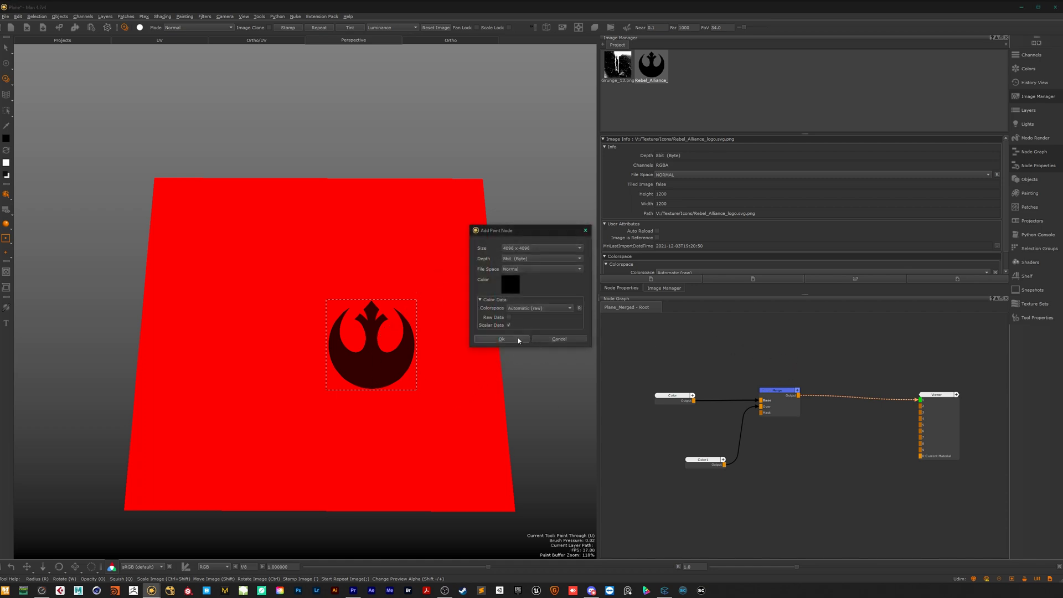
pyautogui.click(501, 339)
pyautogui.moveTo(800, 380); pyautogui.dragTo(788, 360)
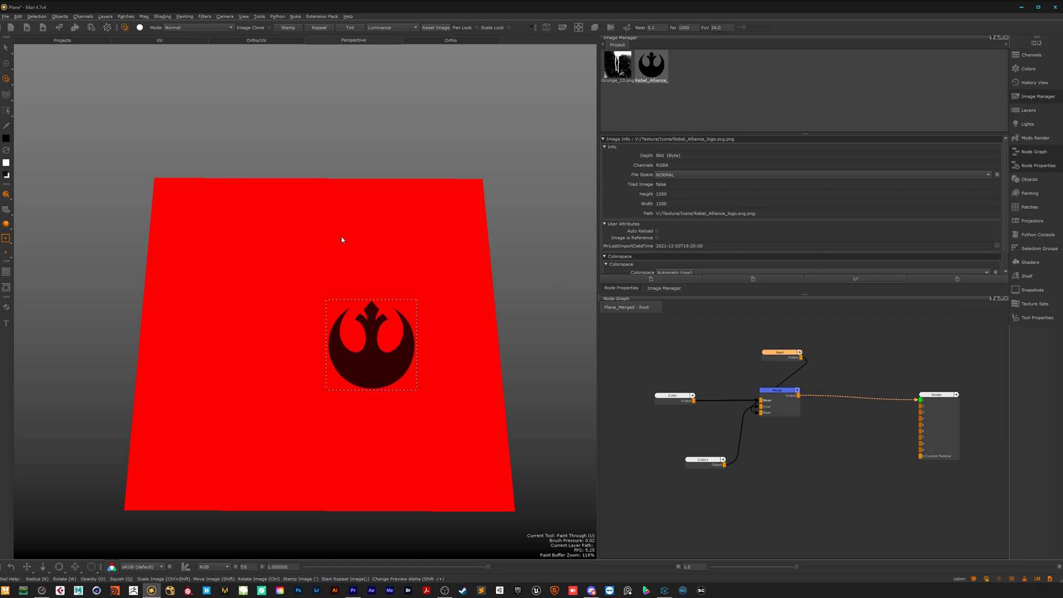
# - Set the Paint Through stencil mode to Stencil, then enlarge the Rebel Alliance logo and place it over the middle of the plane
pyautogui.keyDown('alt'); pyautogui.moveTo(376, 350); pyautogui.dragTo(379, 338); pyautogui.keyUp('alt')
pyautogui.click(383, 27)
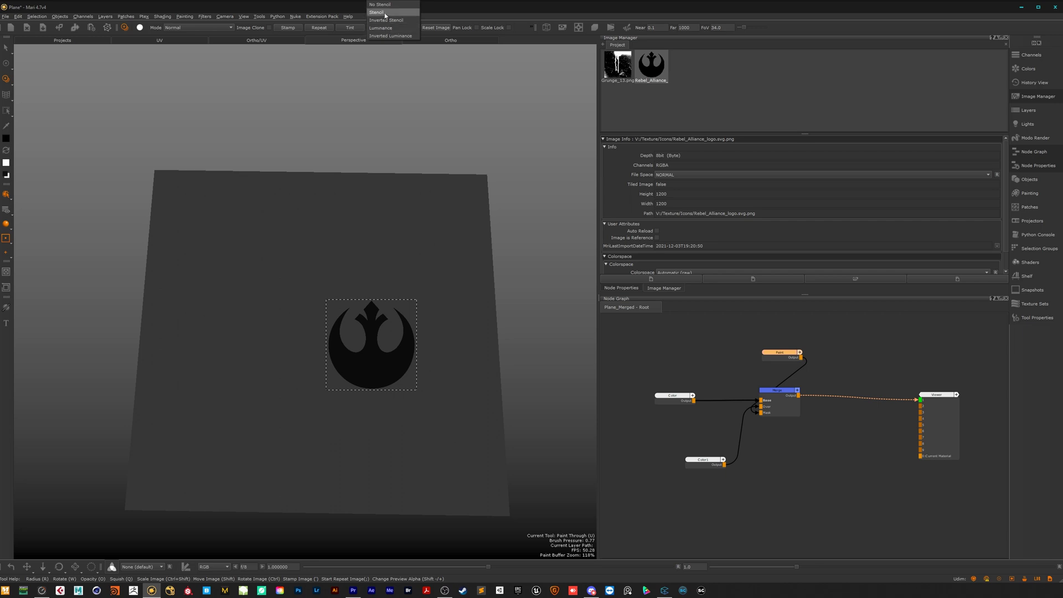
pyautogui.click(387, 14)
pyautogui.scroll(4, 356, 323)
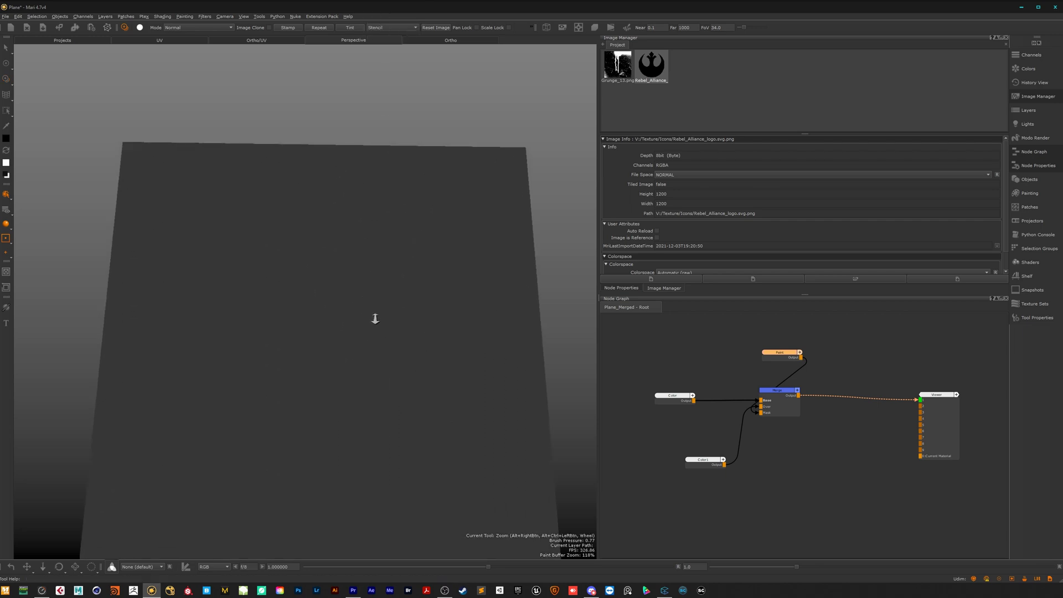
pyautogui.moveTo(364, 370)
pyautogui.keyDown('shift'); pyautogui.mouseDown()
pyautogui.moveTo(349, 332)
pyautogui.moveTo(429, 325)
pyautogui.moveTo(376, 347)
pyautogui.moveTo(381, 334)
pyautogui.moveTo(375, 347)
pyautogui.mouseUp(); pyautogui.keyUp('shift')
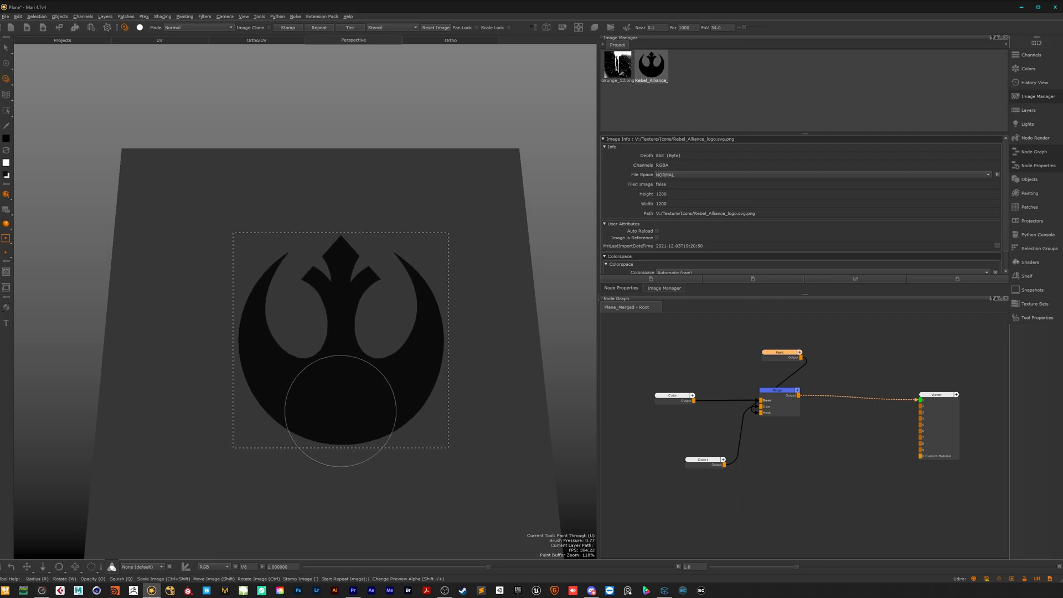
pyautogui.moveTo(368, 370)
pyautogui.keyDown('shift'); pyautogui.mouseDown()
pyautogui.moveTo(388, 248)
pyautogui.moveTo(370, 222)
pyautogui.moveTo(371, 189)
pyautogui.moveTo(345, 357)
pyautogui.mouseUp(); pyautogui.keyUp('shift')
# - Swap the foreground and background colors and paint the entire Rebel Alliance logo onto the plane
pyautogui.press('x')
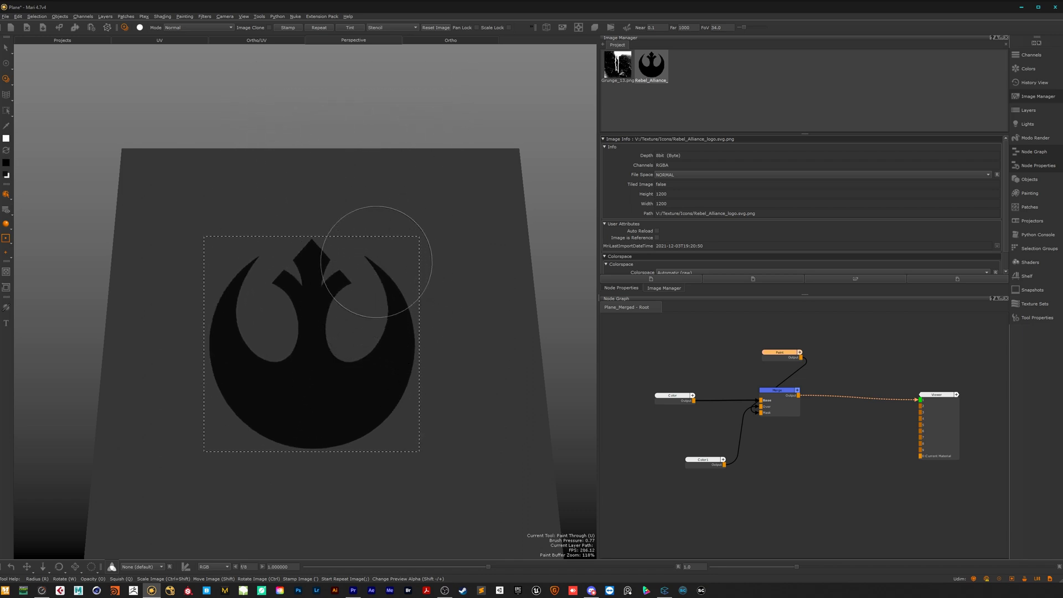
pyautogui.moveTo(392, 255)
pyautogui.mouseDown()
pyautogui.moveTo(367, 297)
pyautogui.moveTo(310, 343)
pyautogui.moveTo(395, 293)
pyautogui.moveTo(305, 463)
pyautogui.moveTo(269, 390)
pyautogui.moveTo(309, 392)
pyautogui.mouseUp()
pyautogui.moveTo(269, 362); pyautogui.dragTo(309, 422)
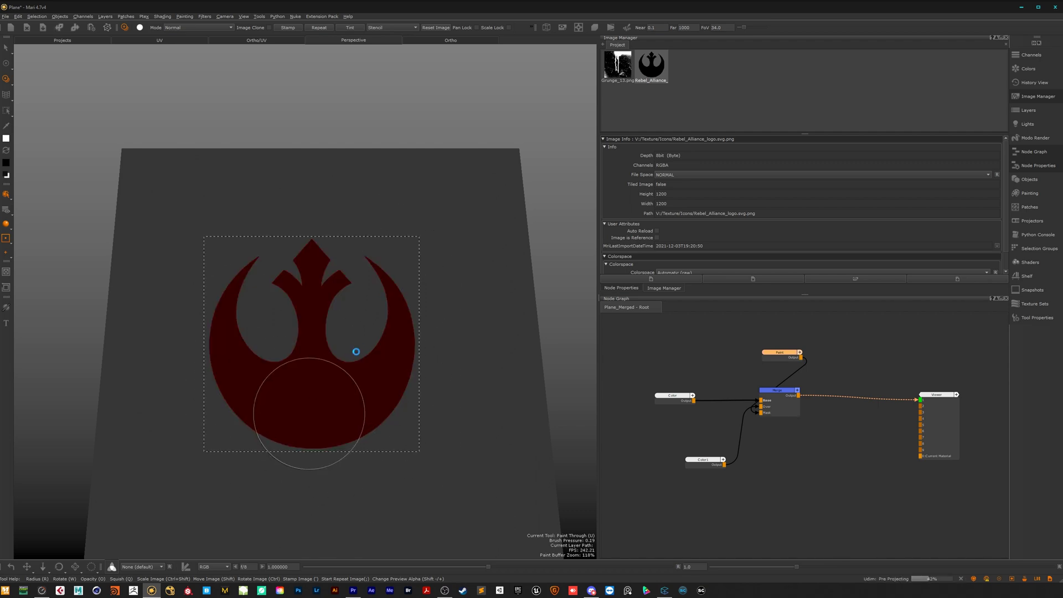
# - Set the stencil mode to Inverted Stencil, move the logo to the plane's upper-right corner and paint the area around it
pyautogui.keyDown('alt'); pyautogui.moveTo(391, 354); pyautogui.dragTo(370, 356, button='right'); pyautogui.keyUp('alt')
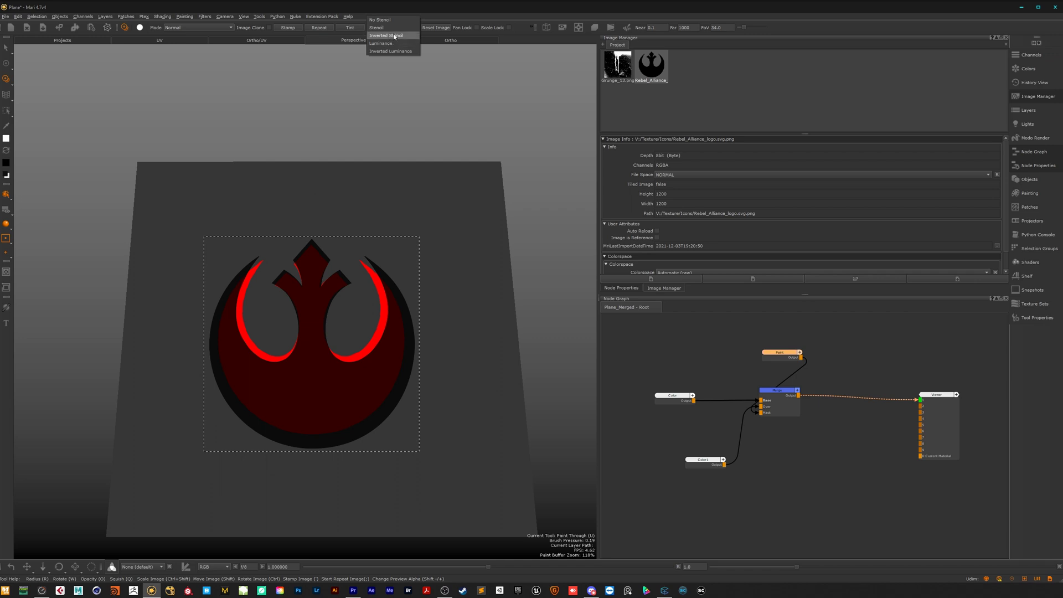
pyautogui.click(390, 36)
pyautogui.keyDown('shift'); pyautogui.moveTo(361, 347); pyautogui.dragTo(424, 249); pyautogui.keyUp('shift')
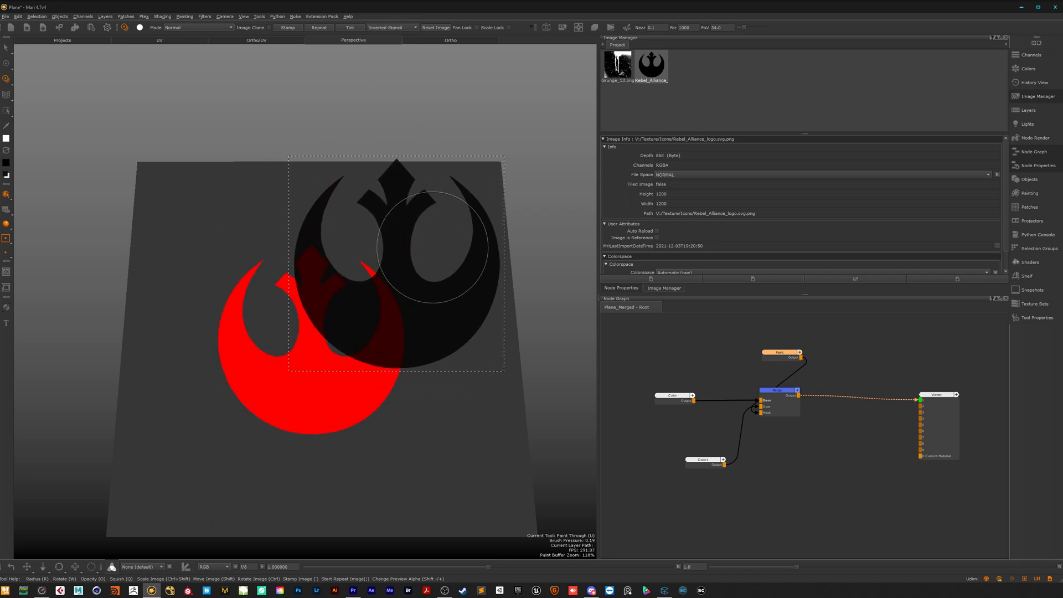
pyautogui.moveTo(469, 197)
pyautogui.mouseDown()
pyautogui.moveTo(346, 191)
pyautogui.moveTo(471, 183)
pyautogui.moveTo(468, 327)
pyautogui.moveTo(501, 221)
pyautogui.moveTo(433, 299)
pyautogui.moveTo(388, 299)
pyautogui.moveTo(326, 187)
pyautogui.mouseUp()
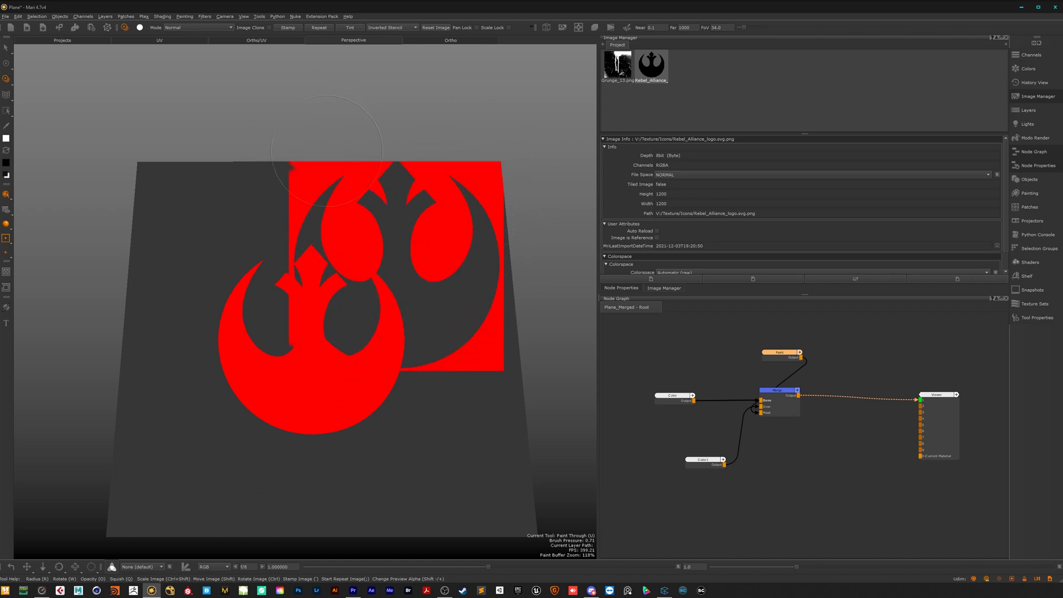
pyautogui.moveTo(410, 367)
pyautogui.mouseDown()
pyautogui.moveTo(402, 326)
pyautogui.moveTo(410, 347)
pyautogui.moveTo(581, 136)
pyautogui.mouseUp()
# - Load Grunge_13.png as the Paint Through image and scale it down to roughly the plane's size
pyautogui.moveTo(620, 67); pyautogui.dragTo(370, 296)
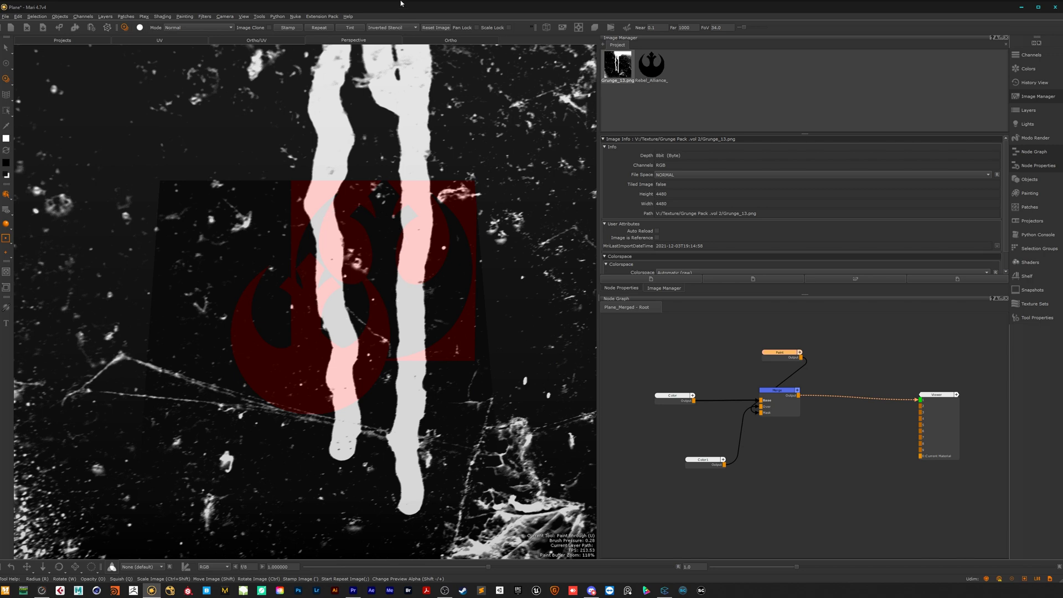
pyautogui.keyDown('ctrl'); pyautogui.keyDown('shift'); pyautogui.moveTo(476, 315); pyautogui.dragTo(207, 362); pyautogui.keyUp('shift'); pyautogui.keyUp('ctrl')
# - Set the stencil mode to Inverted Luminance, shift the grunge image toward the plane's upper left and paint through its dark areas
pyautogui.click(384, 28)
pyautogui.click(394, 45)
pyautogui.keyDown('shift'); pyautogui.moveTo(451, 301); pyautogui.dragTo(351, 344); pyautogui.keyUp('shift')
pyautogui.moveTo(214, 242)
pyautogui.mouseDown()
pyautogui.moveTo(189, 238)
pyautogui.moveTo(223, 194)
pyautogui.moveTo(244, 249)
pyautogui.moveTo(189, 387)
pyautogui.moveTo(434, 409)
pyautogui.moveTo(177, 429)
pyautogui.moveTo(437, 435)
pyautogui.moveTo(387, 277)
pyautogui.moveTo(296, 310)
pyautogui.moveTo(323, 290)
pyautogui.mouseUp()
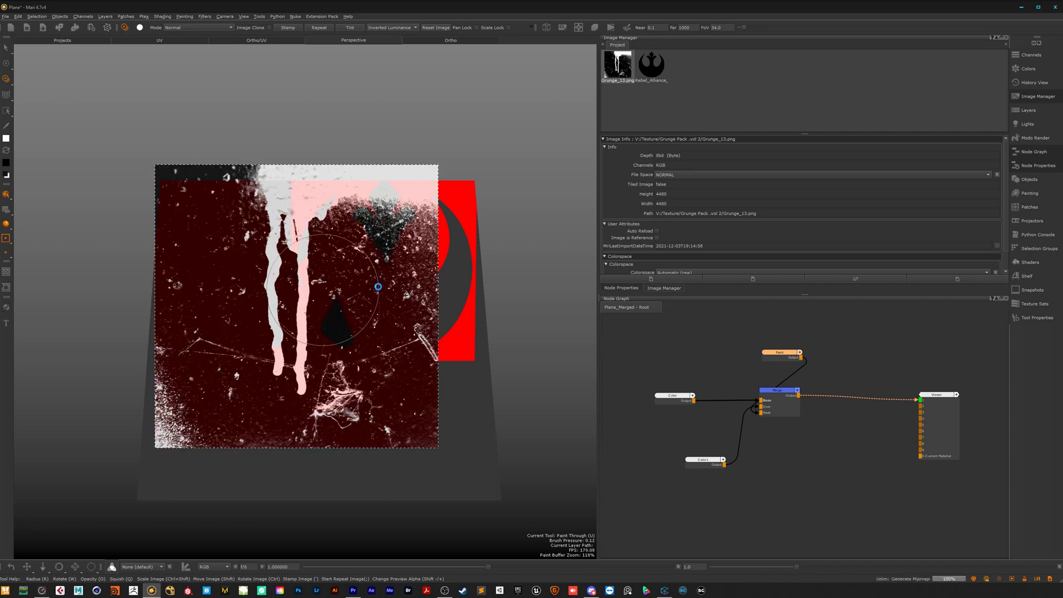